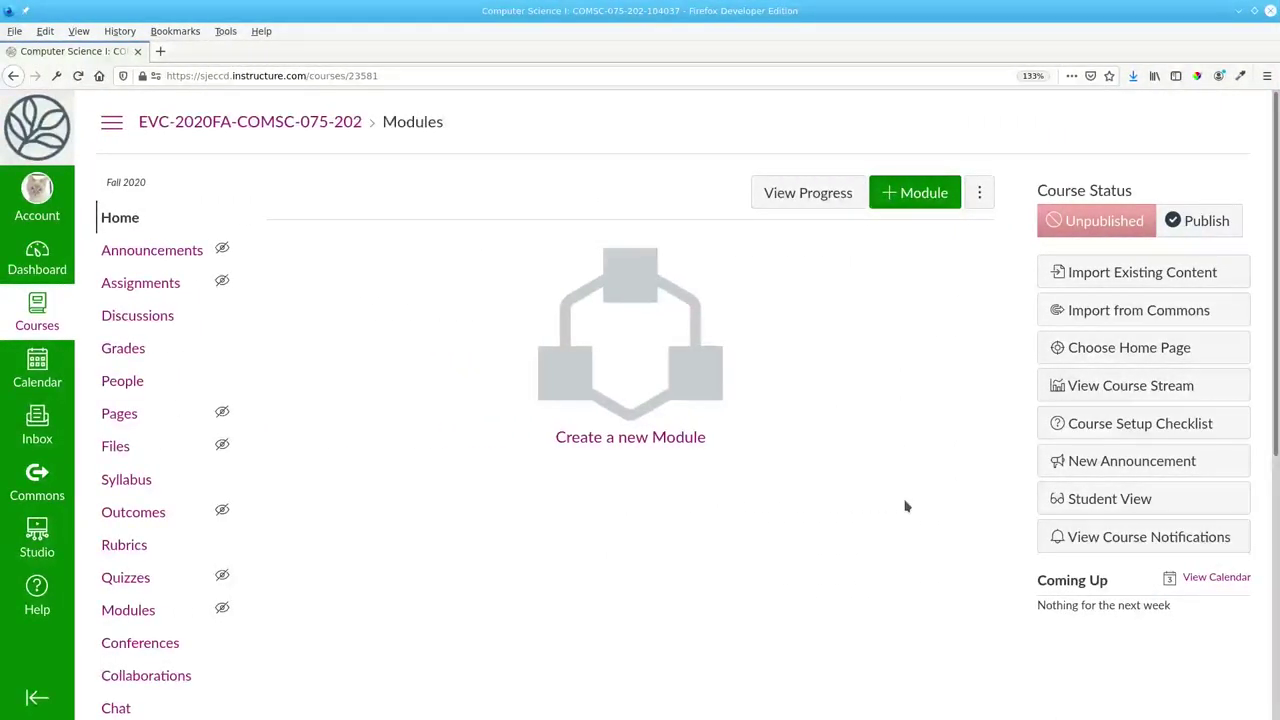
Step: From the EVC-2020FA-COMSC-075-202 Modules page, go to Import Existing Content
{"action": "left_click", "coordinate": [1108, 279]}
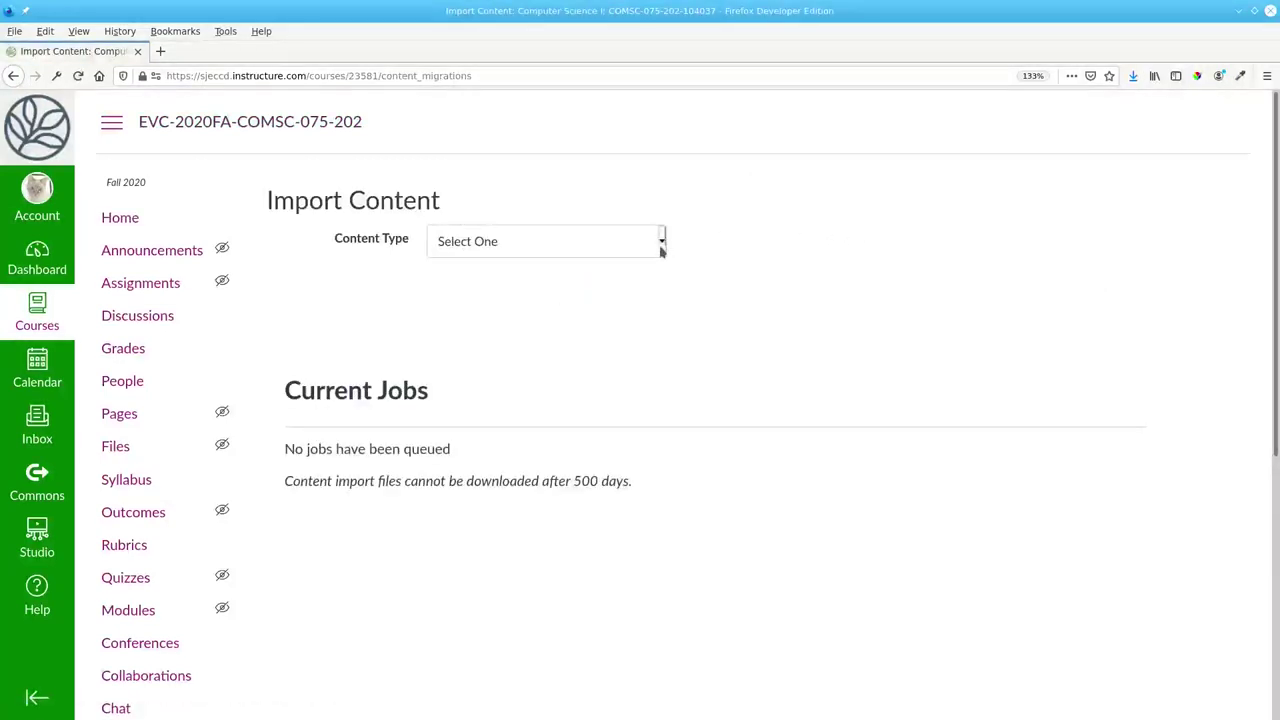
{"action": "left_click", "coordinate": [661, 250]}
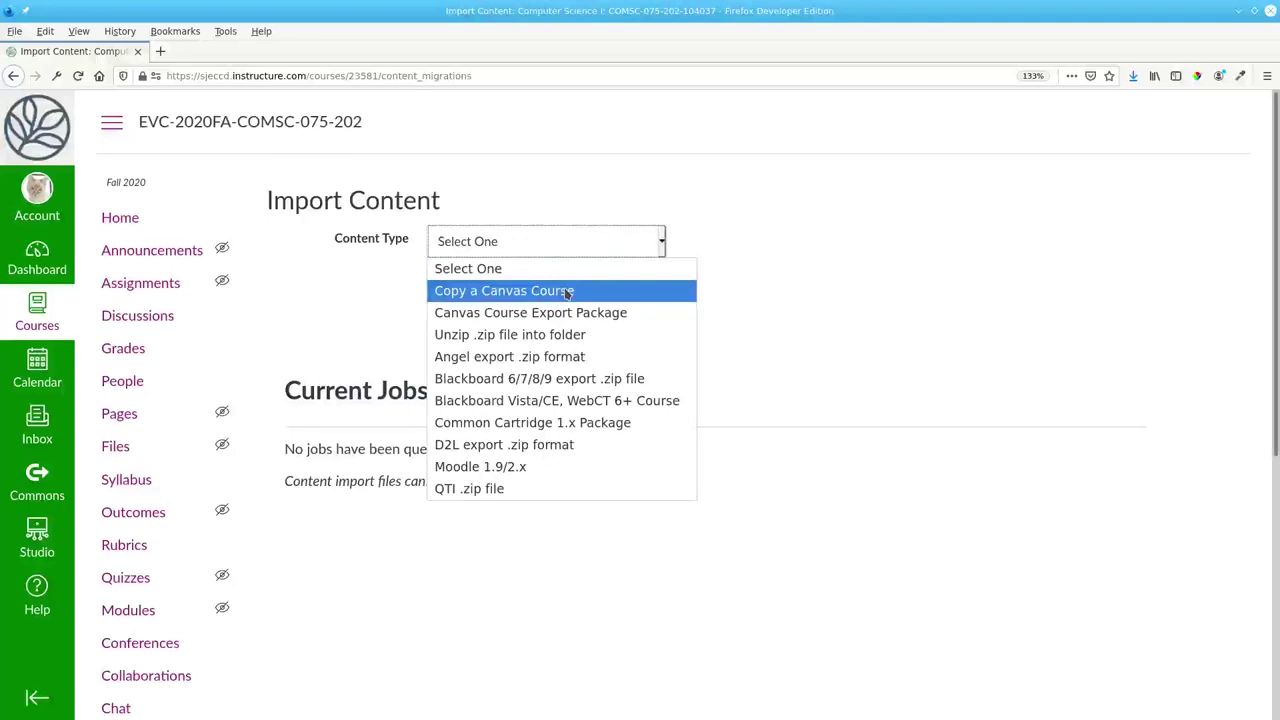
{"action": "left_click", "coordinate": [668, 289]}
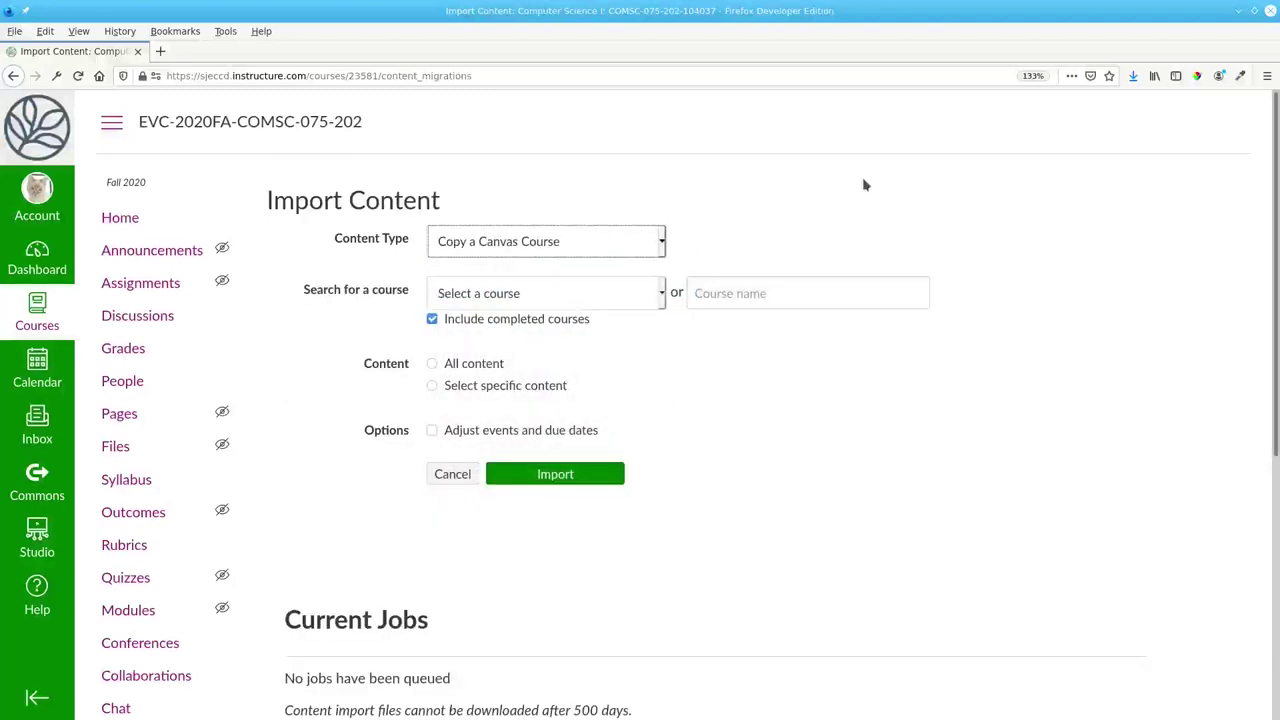
{"action": "left_click", "coordinate": [661, 296]}
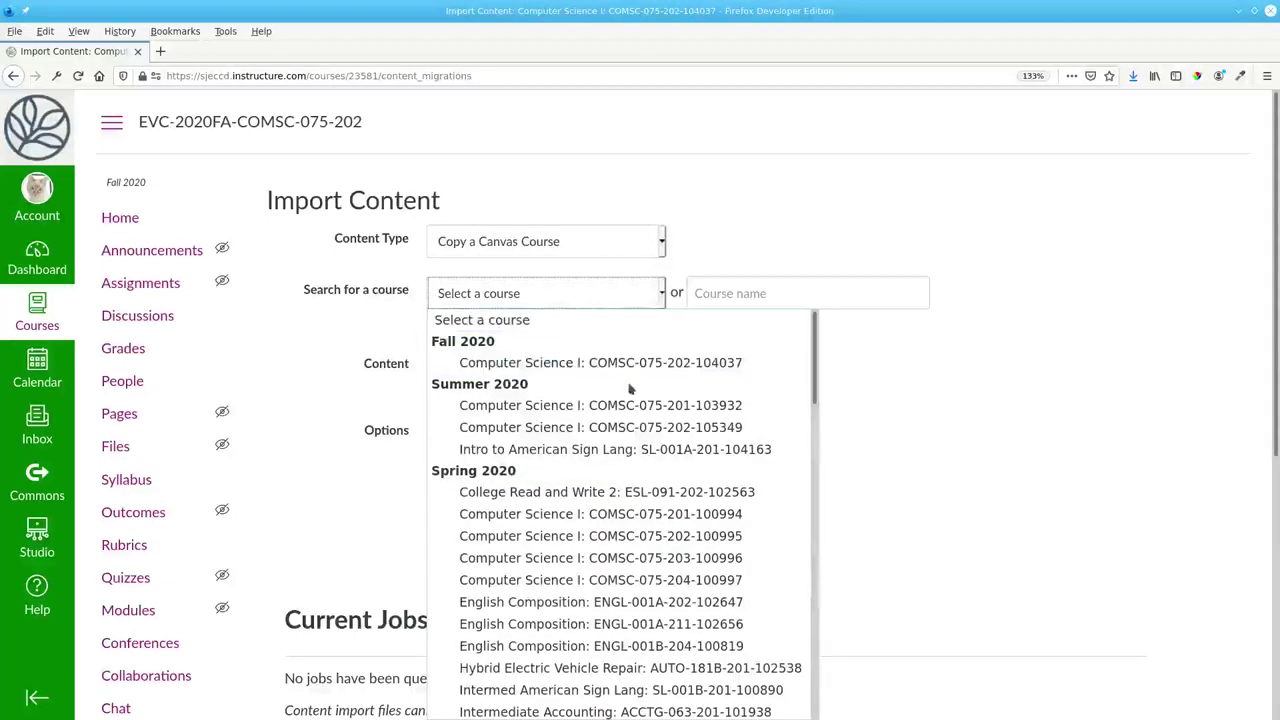
{"action": "left_click", "coordinate": [626, 581]}
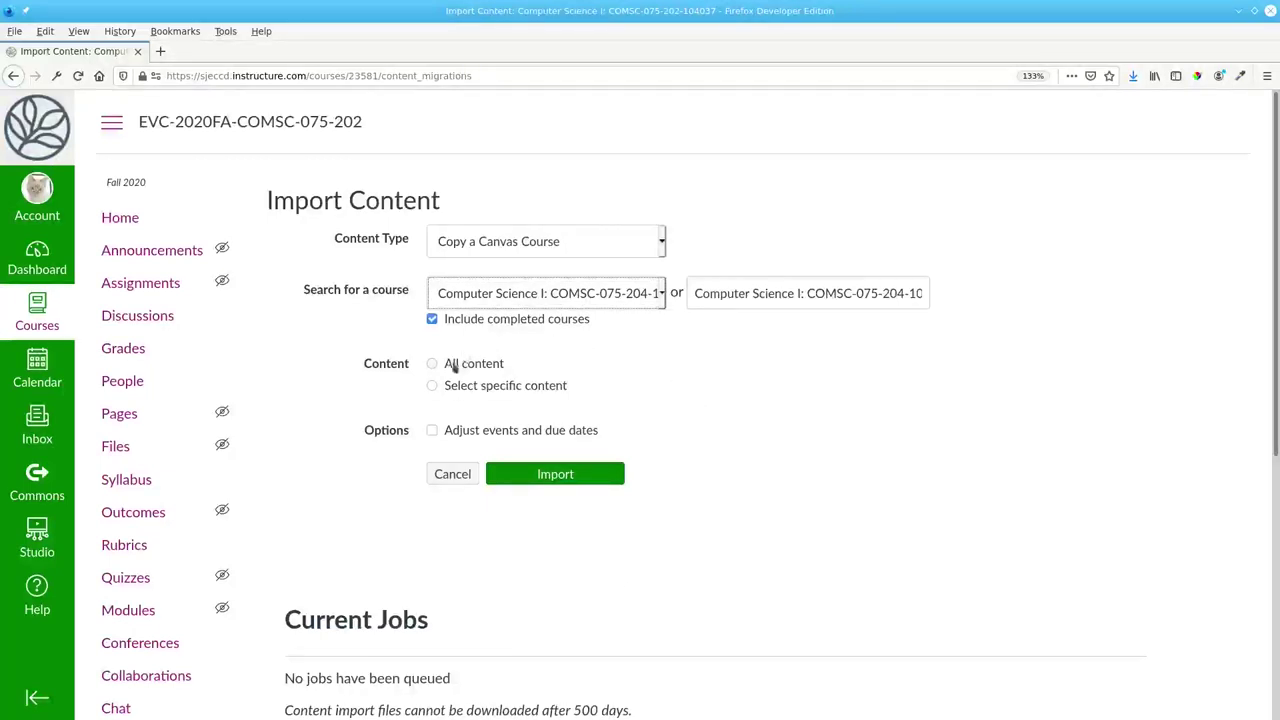
{"action": "left_click", "coordinate": [432, 386]}
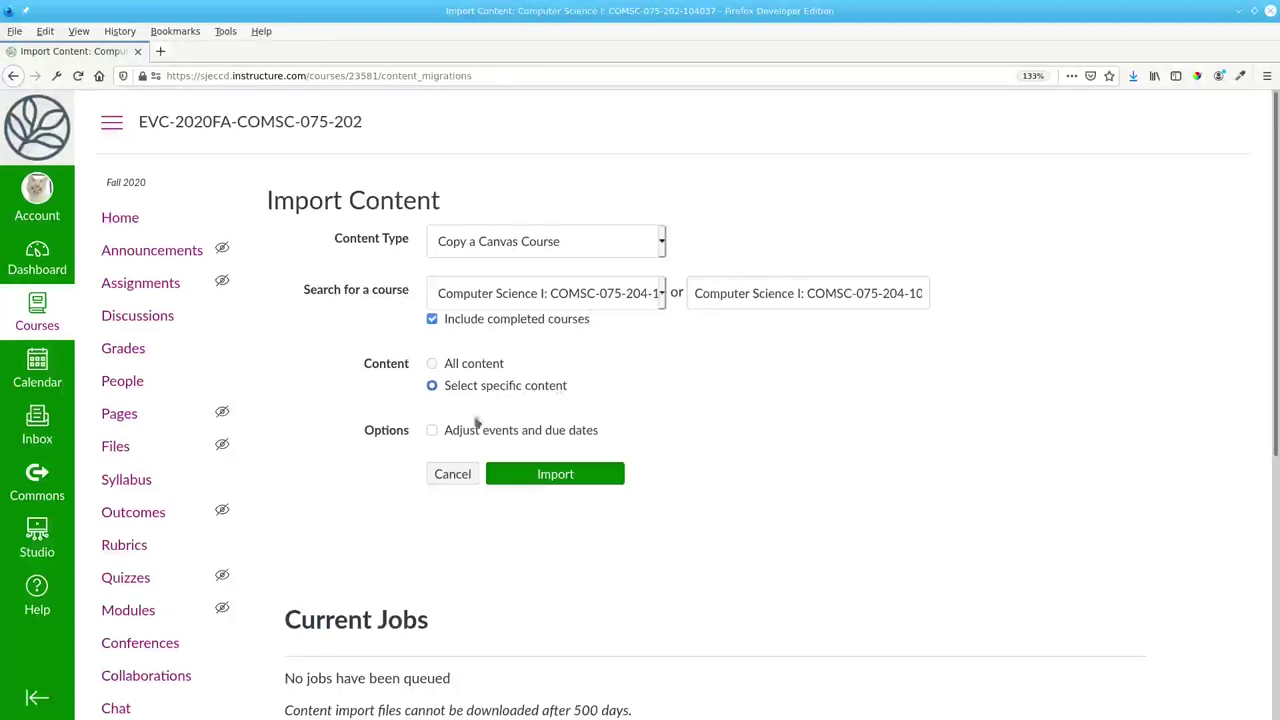
Step: Enable Adjust events and due dates with the new beginning date Aug 31, 2020
{"action": "left_click", "coordinate": [433, 431]}
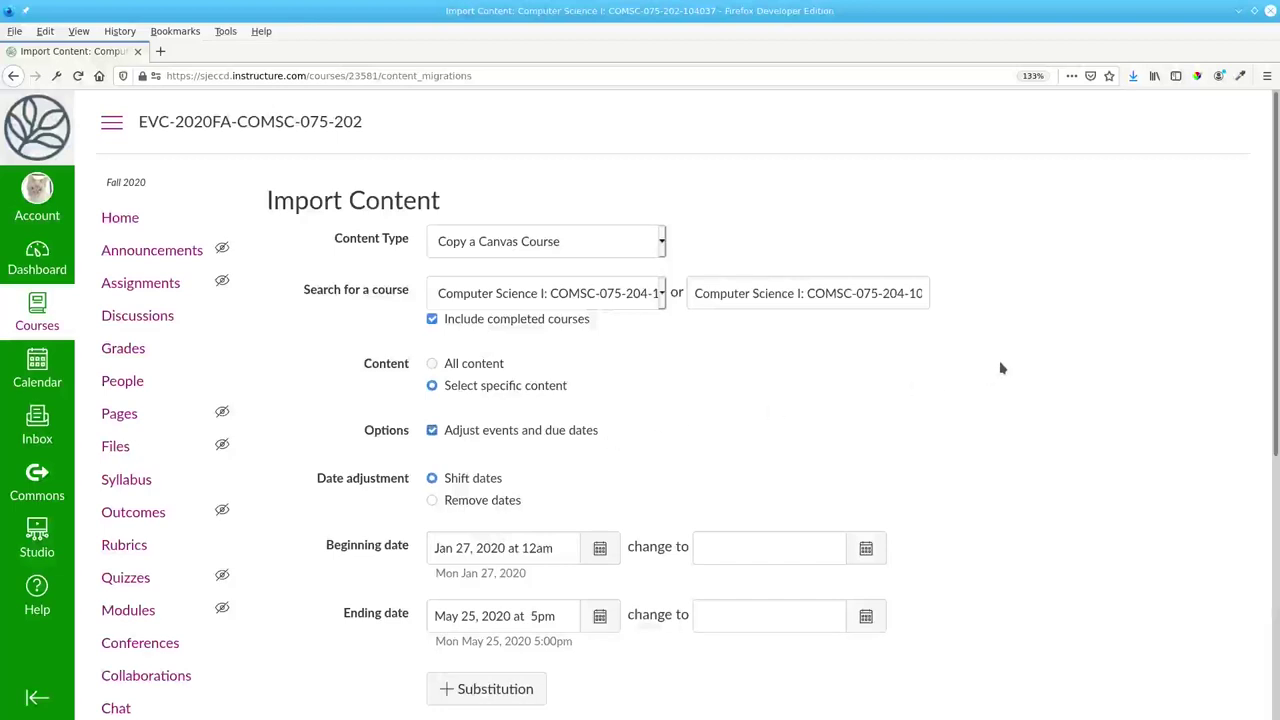
{"action": "scroll", "coordinate": [985, 374], "scroll_direction": "down", "scroll_amount": 2}
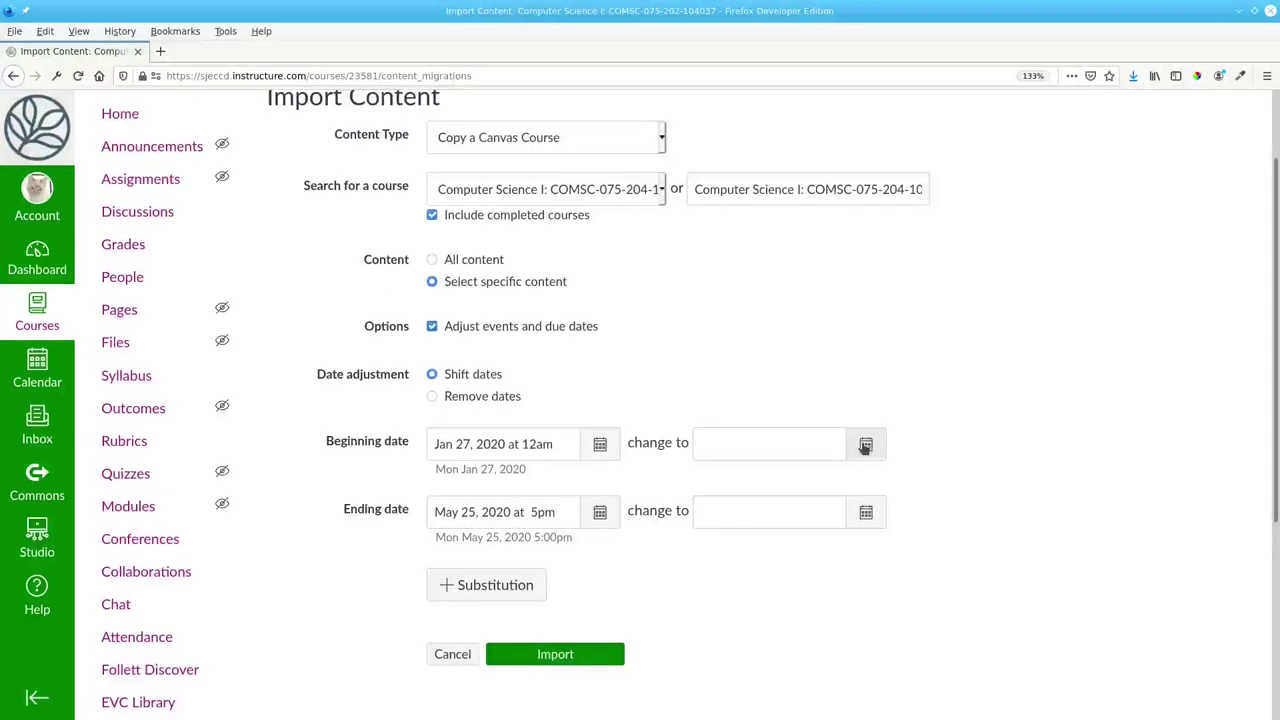
{"action": "left_click", "coordinate": [865, 446]}
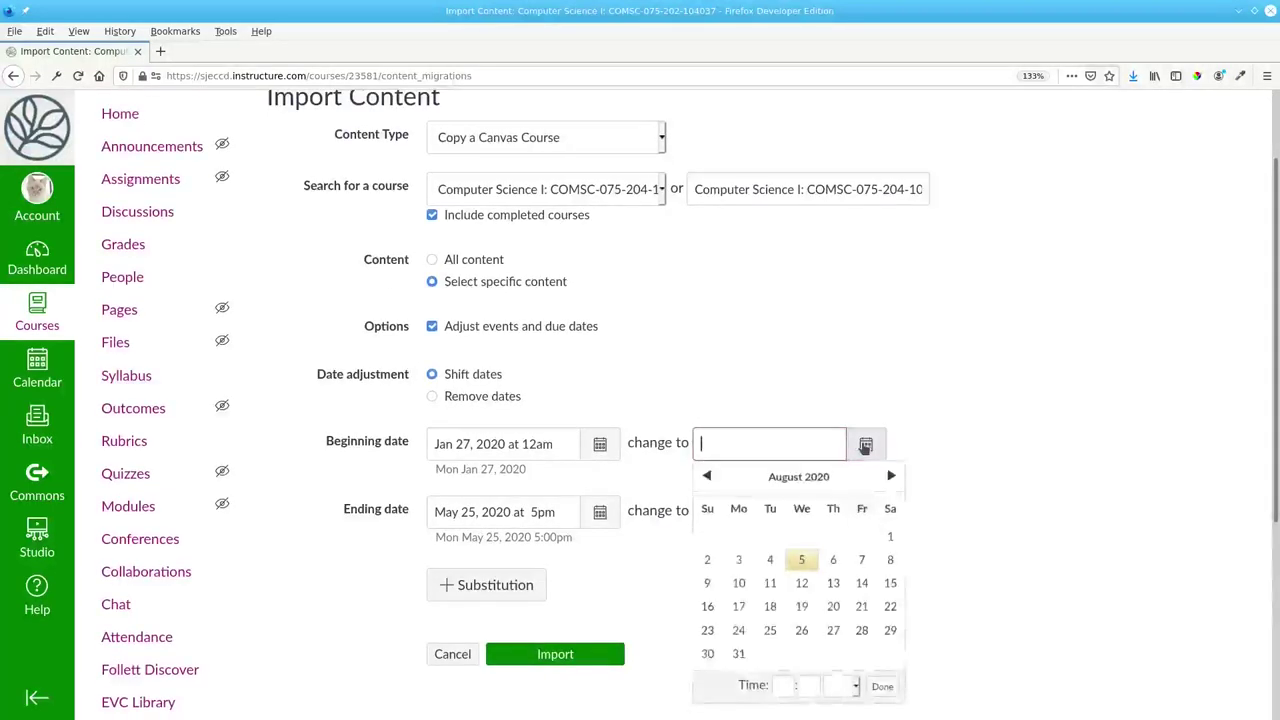
{"action": "left_click", "coordinate": [739, 653]}
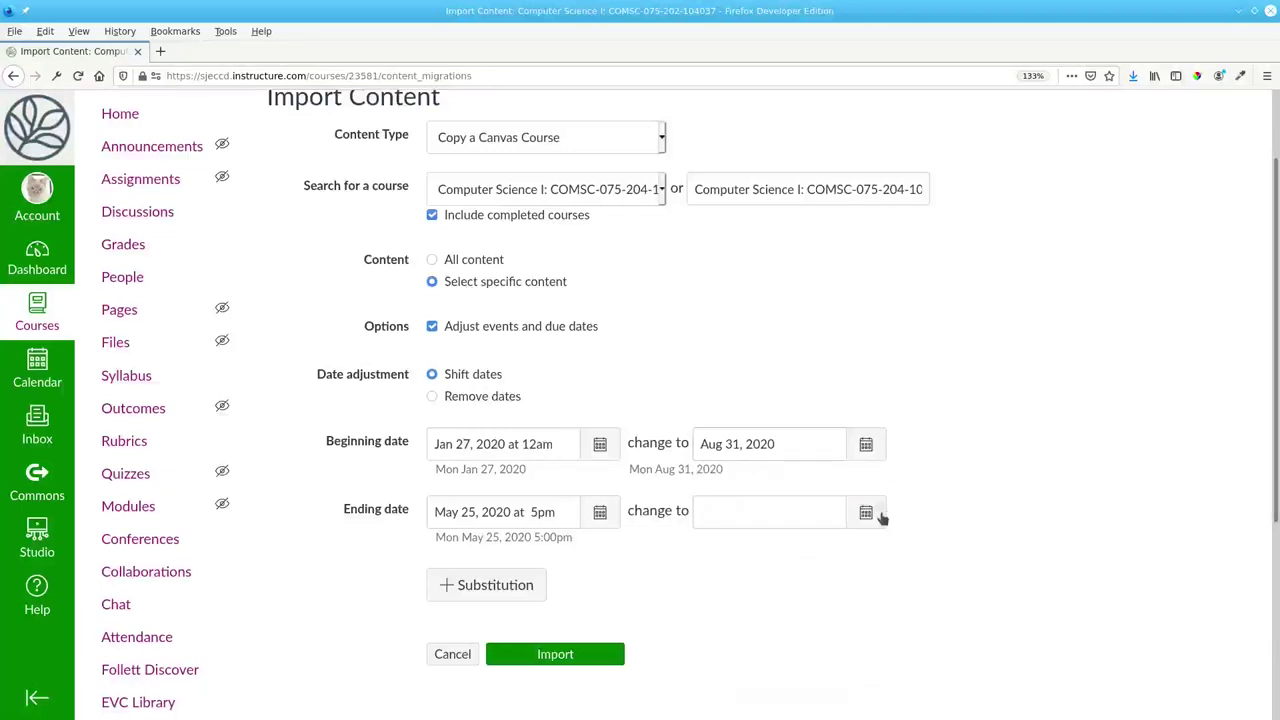
Step: Set the new ending date to Dec 17, 2020 and queue the course copy import
{"action": "left_click", "coordinate": [882, 515]}
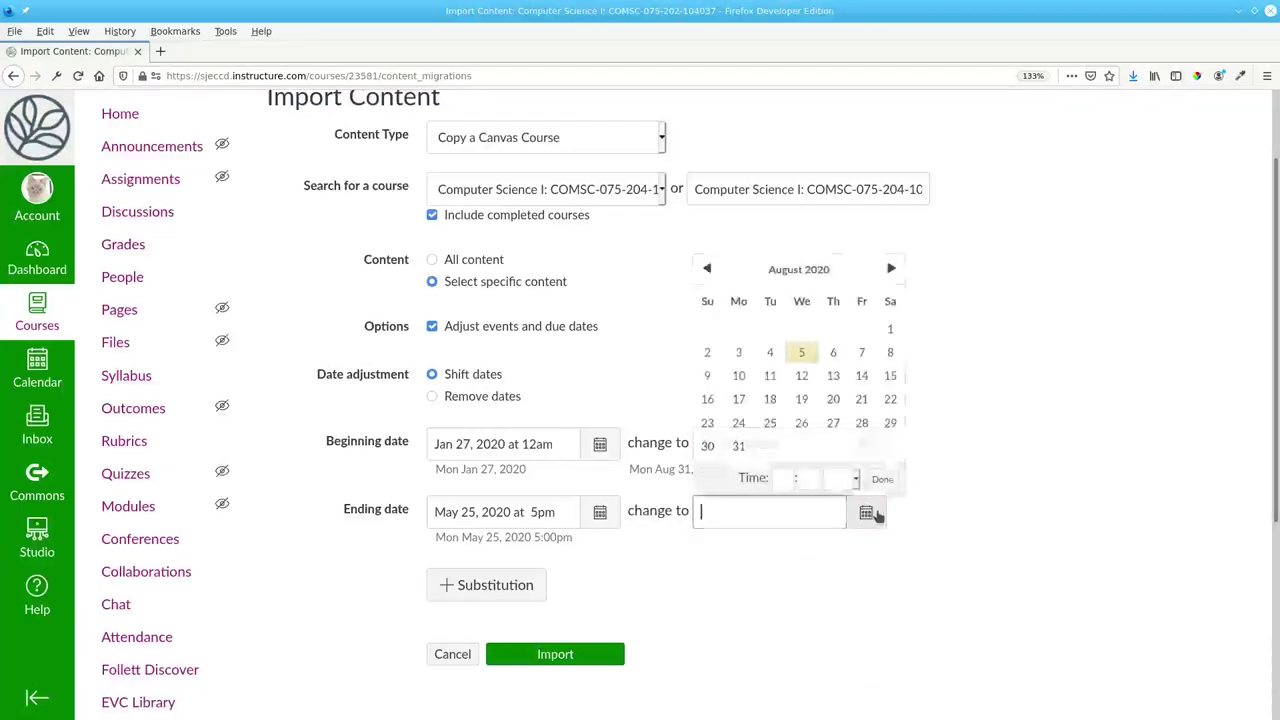
{"action": "left_click", "coordinate": [890, 268]}
{"action": "left_click", "coordinate": [890, 268]}
{"action": "left_click", "coordinate": [890, 268]}
{"action": "left_click", "coordinate": [890, 268]}
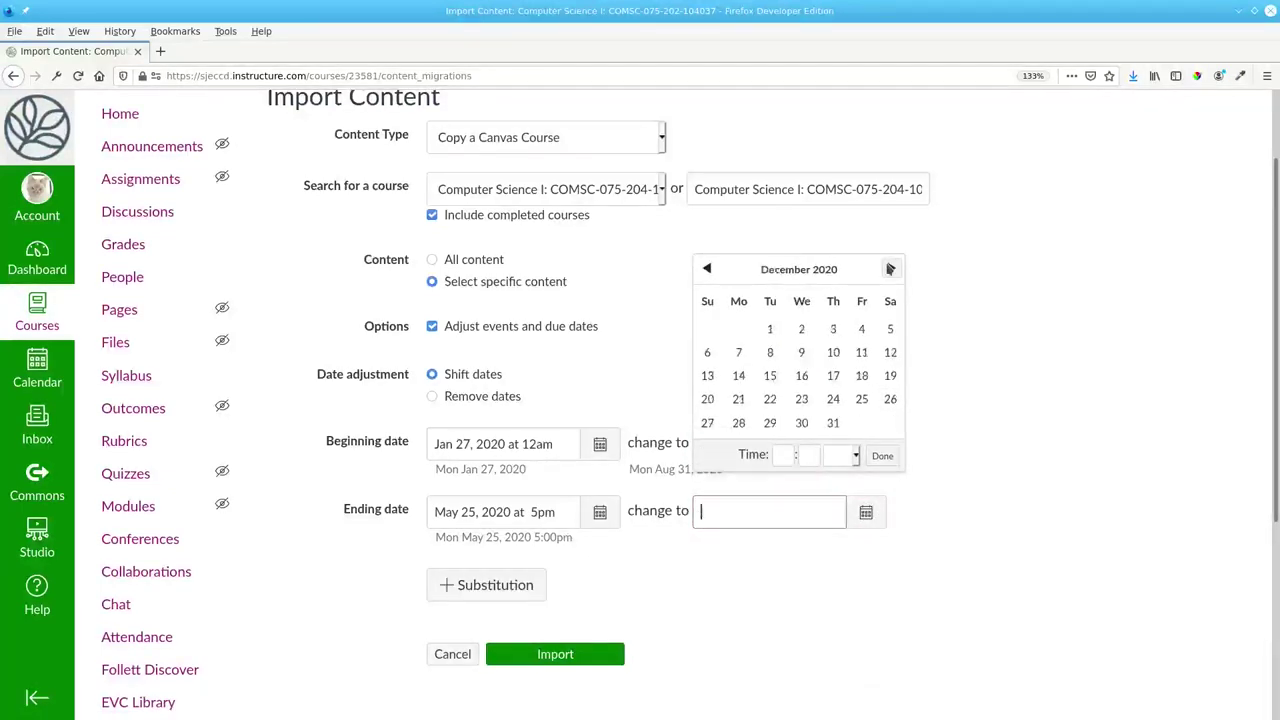
{"action": "left_click", "coordinate": [833, 375]}
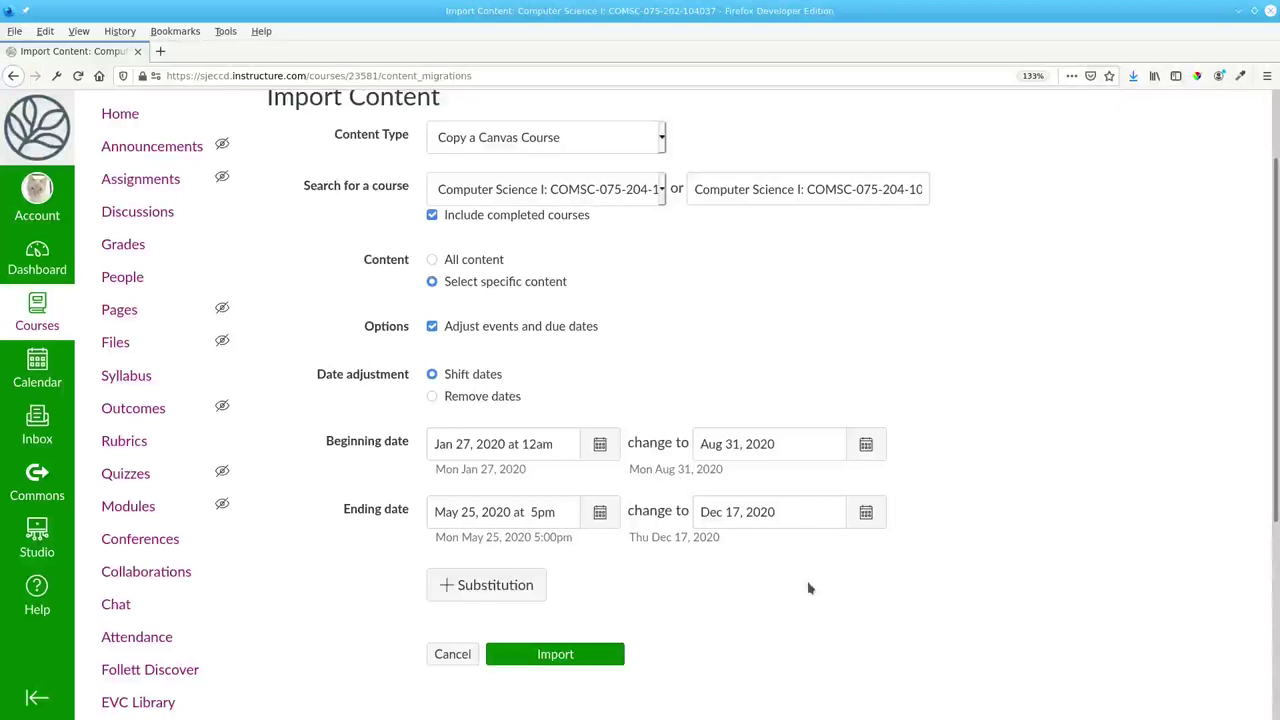
{"action": "left_click", "coordinate": [576, 655]}
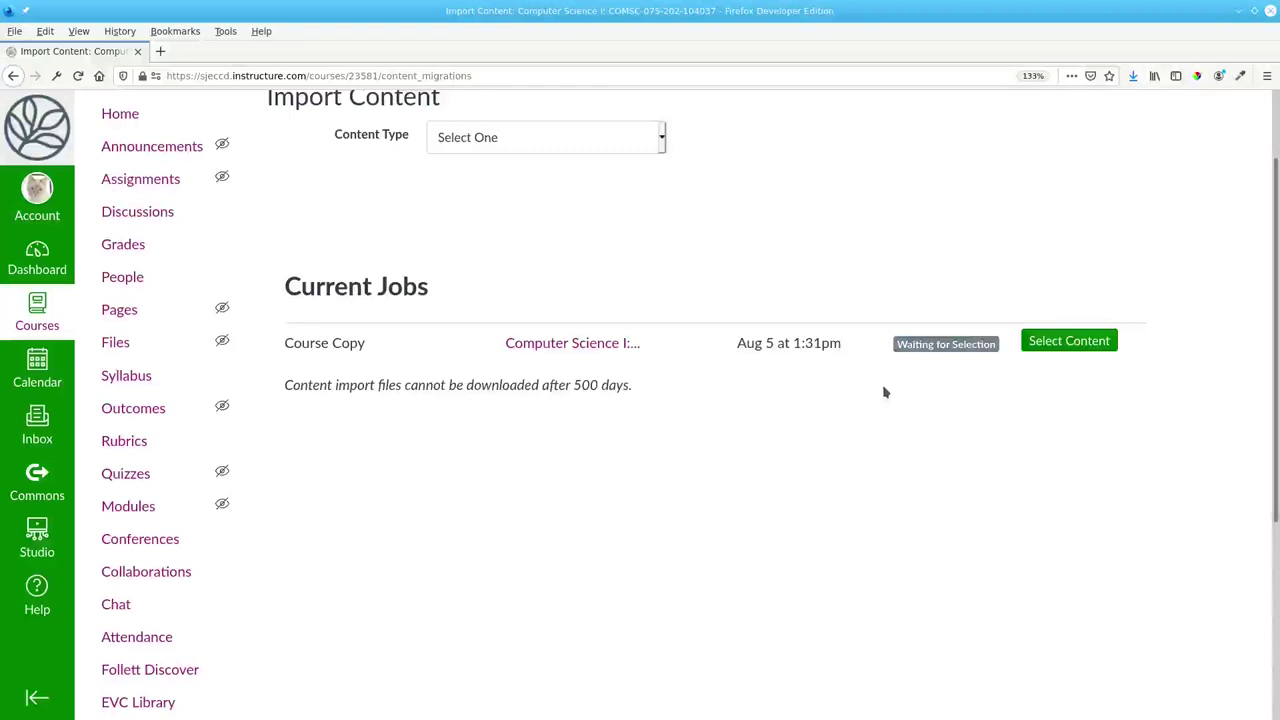
{"action": "left_click", "coordinate": [1070, 342]}
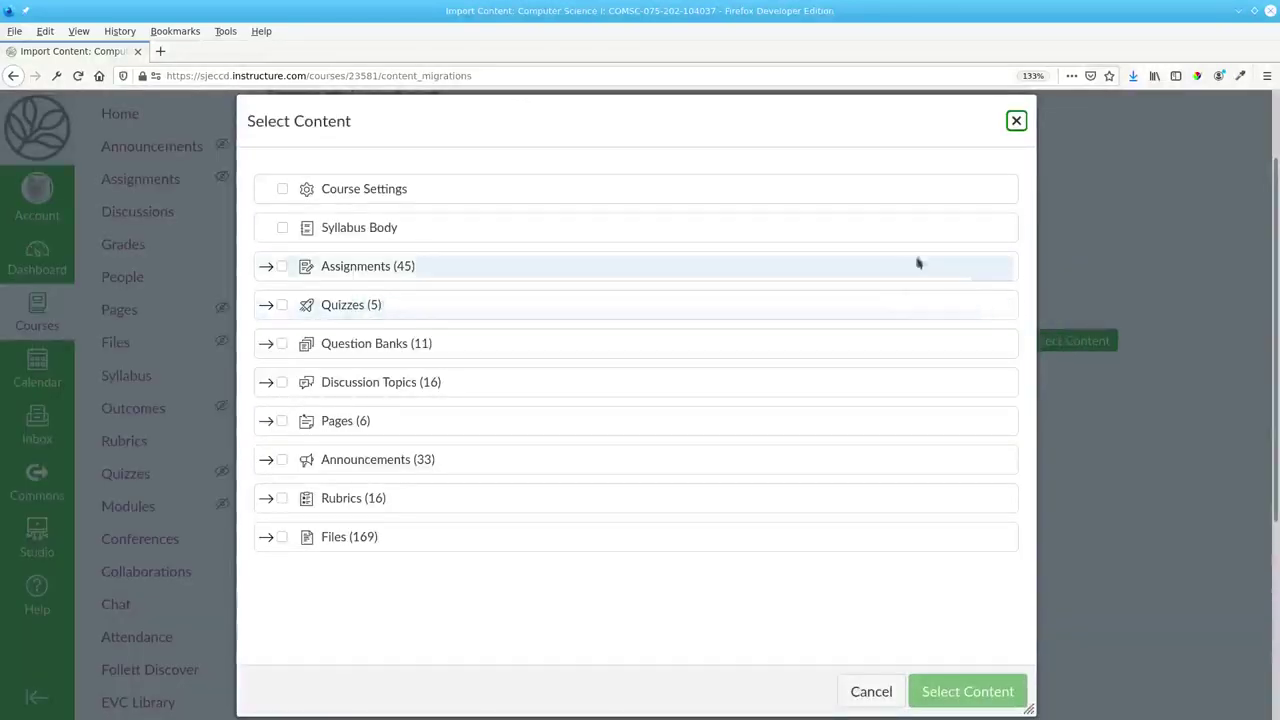
Step: Include Course Settings, Syllabus Body and Assignments, leaving out the Discussions assignment group
{"action": "left_click", "coordinate": [283, 193]}
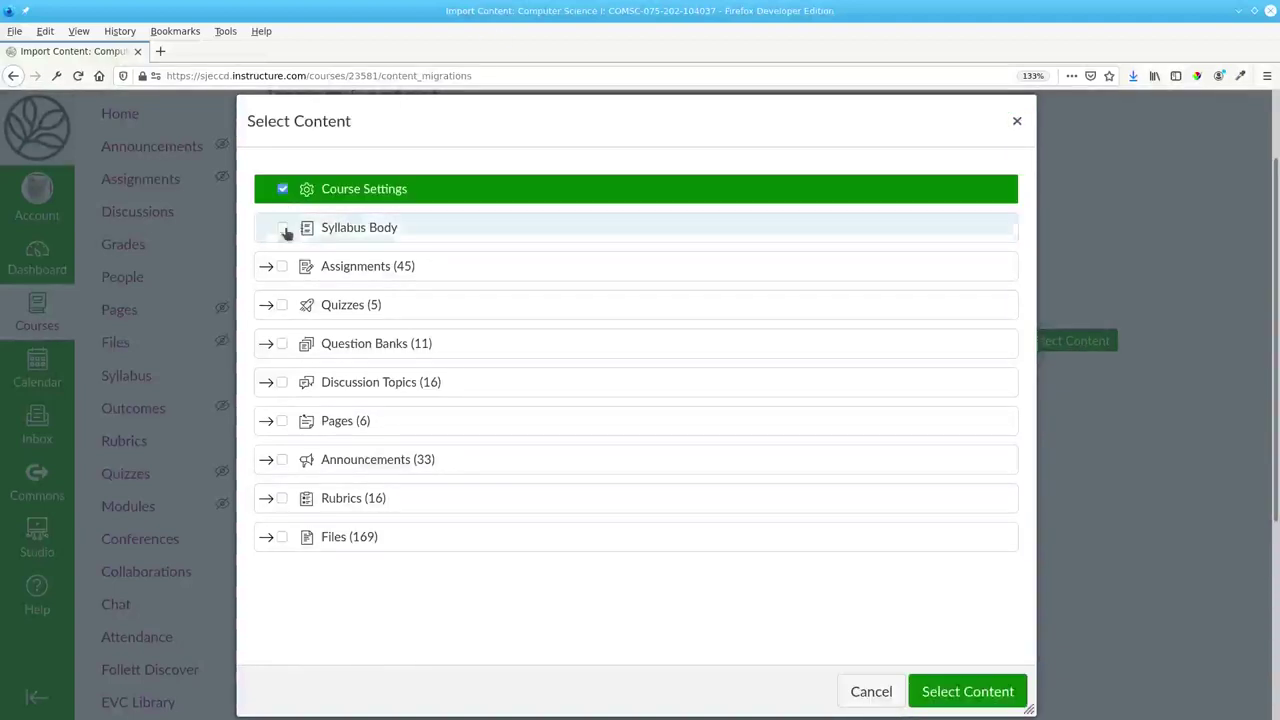
{"action": "left_click", "coordinate": [284, 229]}
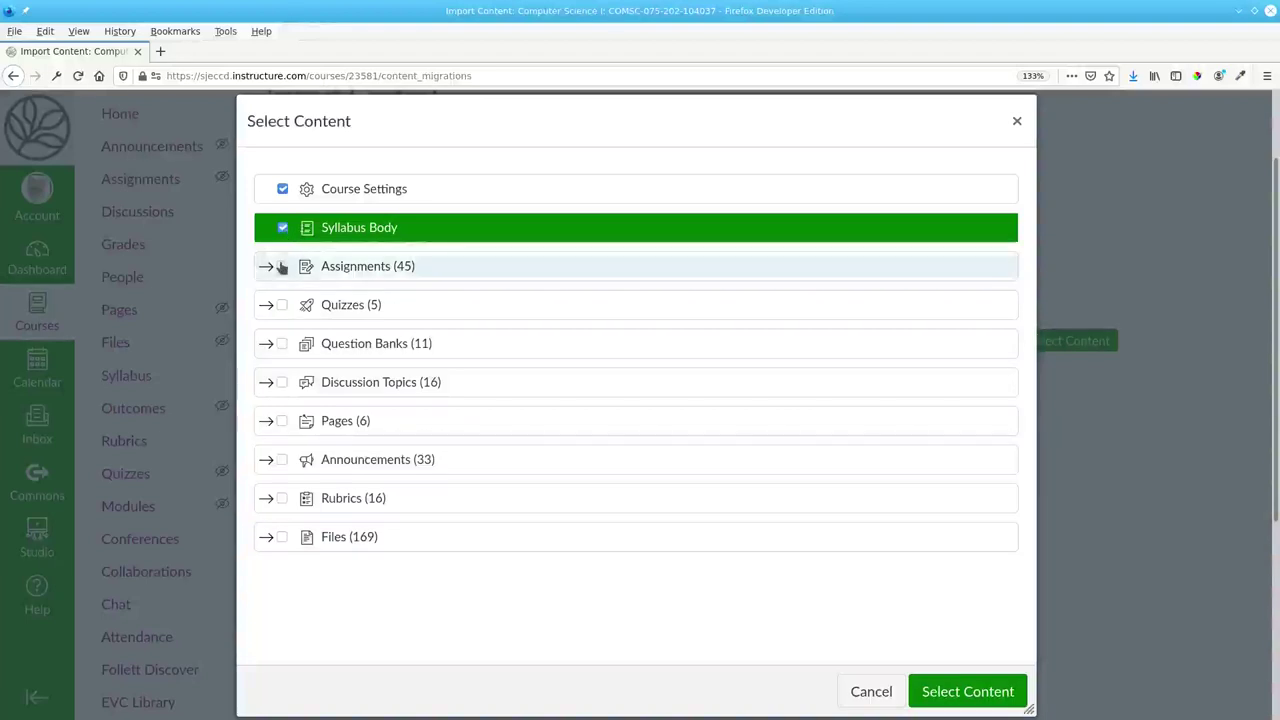
{"action": "left_click", "coordinate": [282, 268]}
{"action": "left_click", "coordinate": [266, 266]}
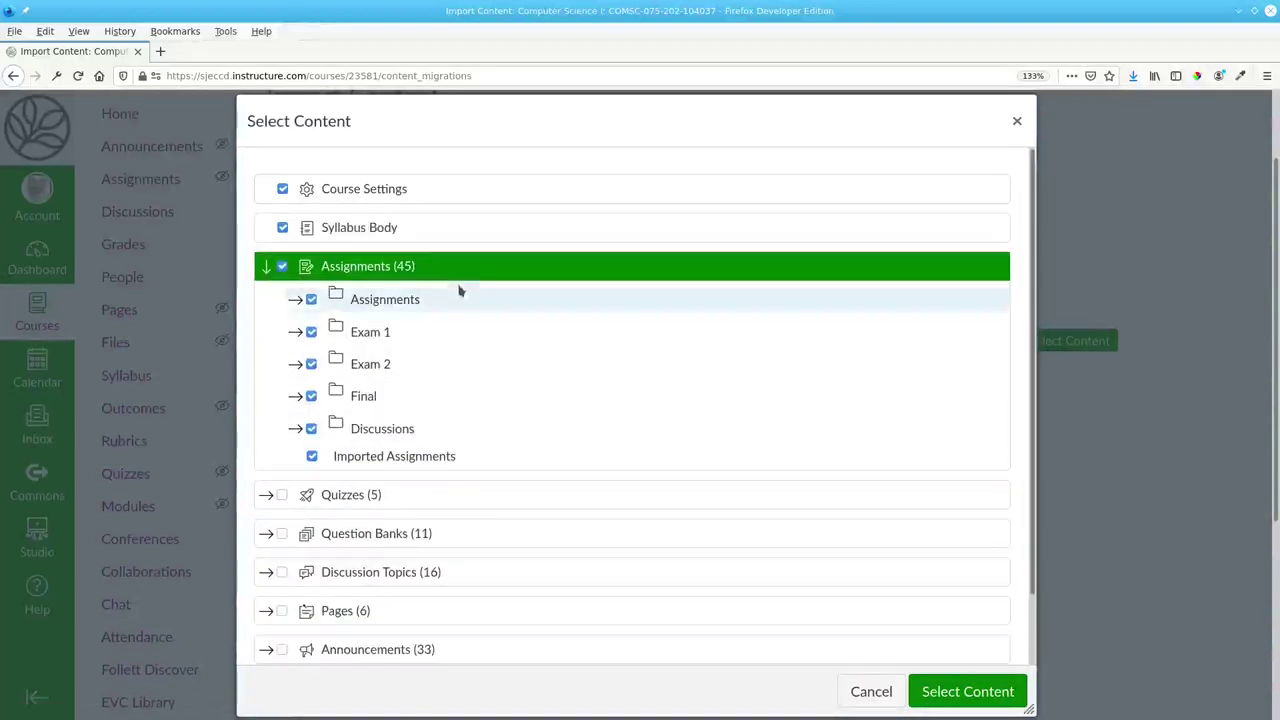
{"action": "left_click", "coordinate": [311, 428]}
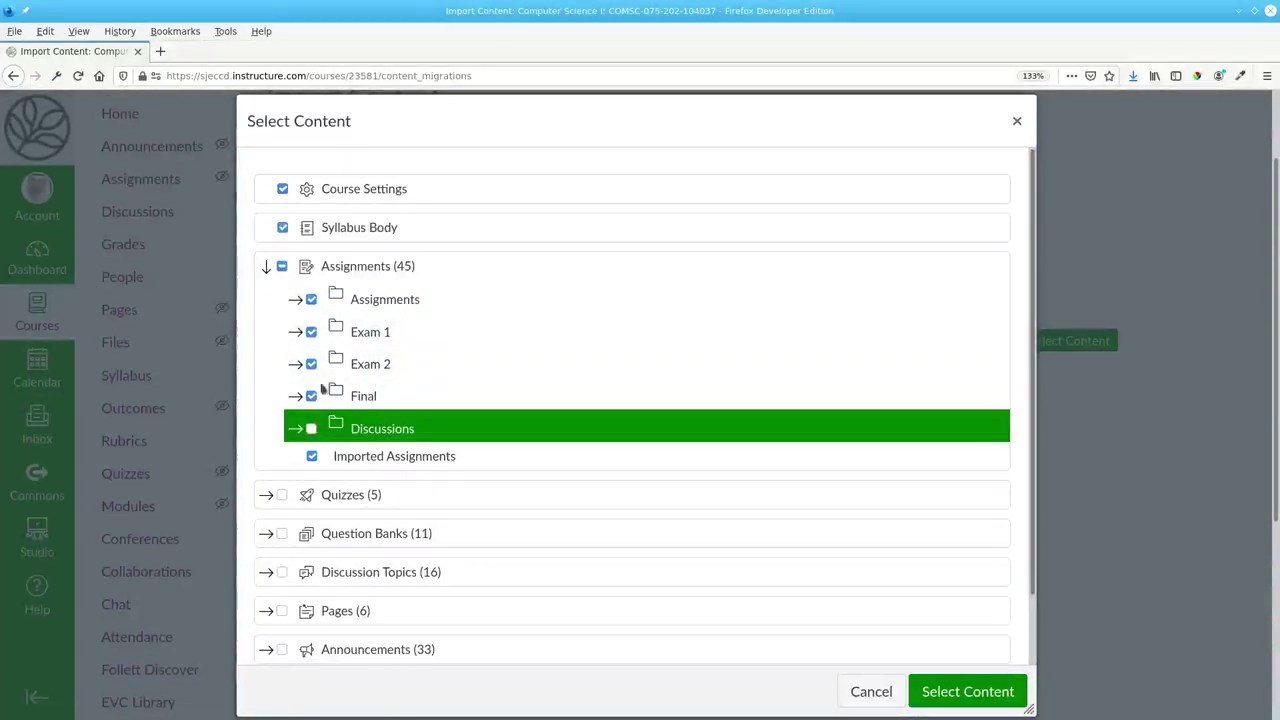
Step: Uncheck Lab Log 1 through Lab Log 5 in the Assignments folder
{"action": "left_click", "coordinate": [295, 299]}
{"action": "scroll", "coordinate": [497, 320], "scroll_direction": "down", "scroll_amount": 4}
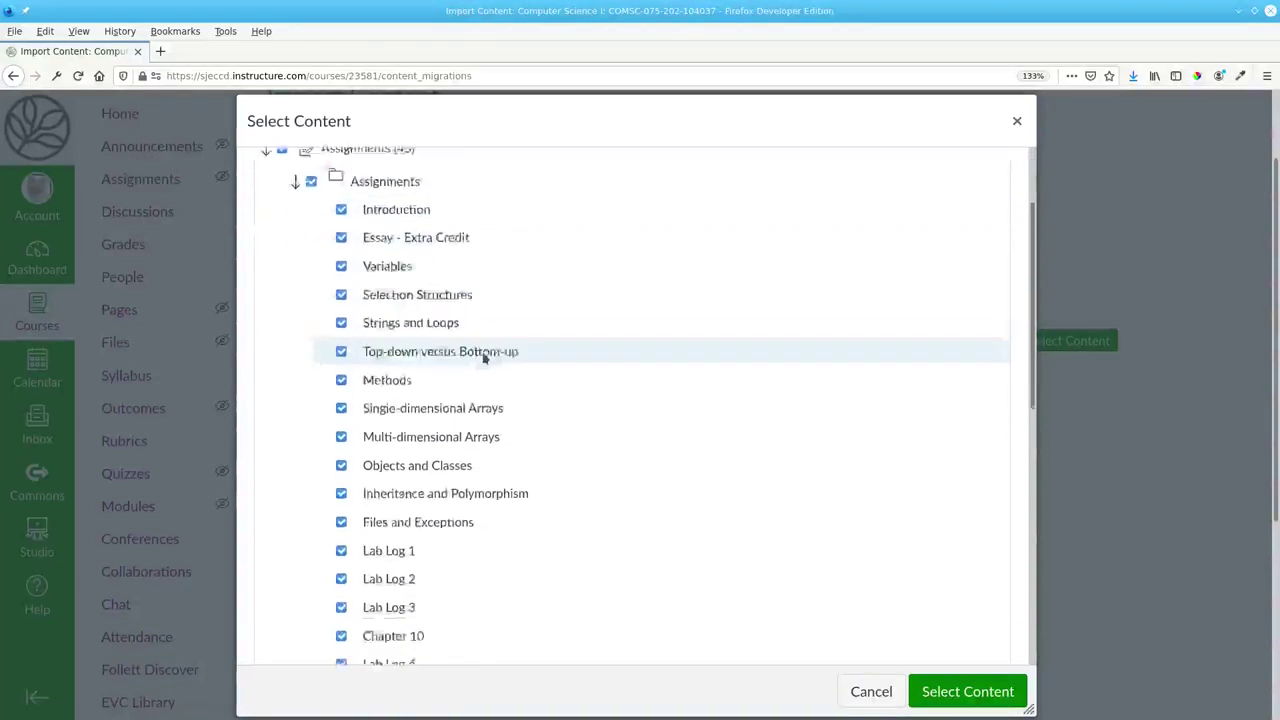
{"action": "left_click", "coordinate": [349, 394]}
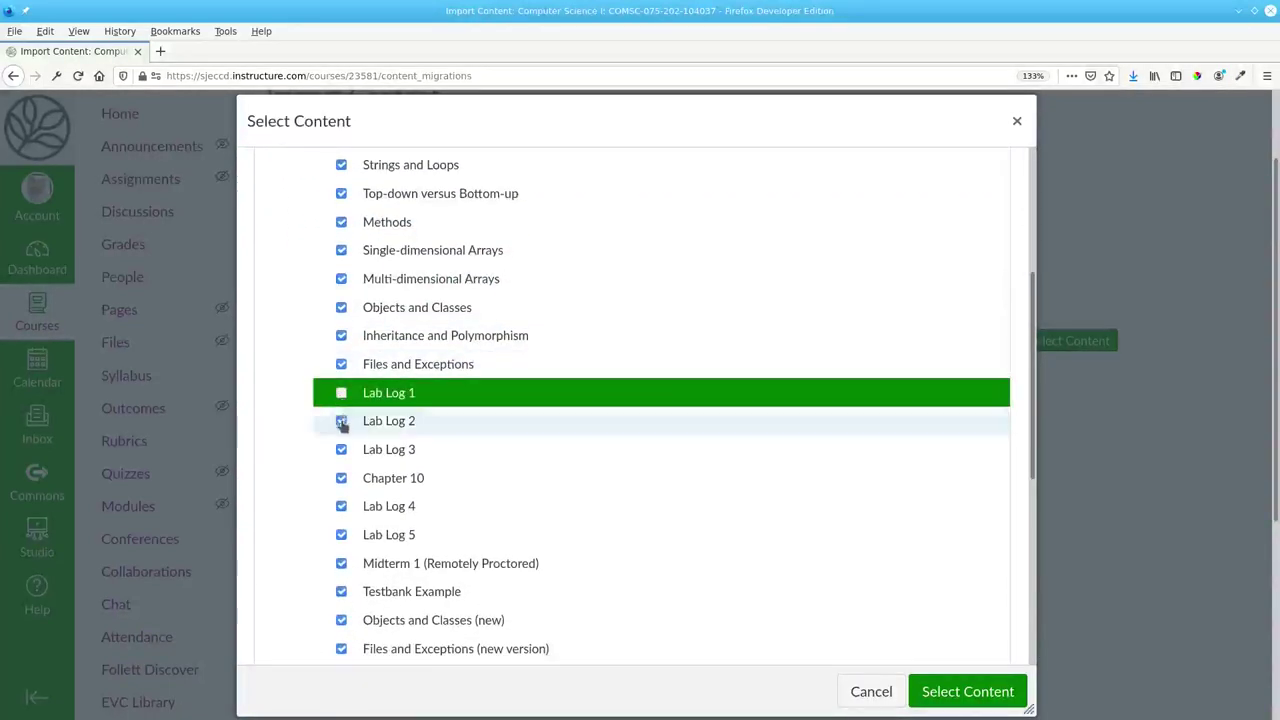
{"action": "left_click", "coordinate": [342, 422]}
{"action": "left_click", "coordinate": [341, 450]}
{"action": "left_click", "coordinate": [341, 506]}
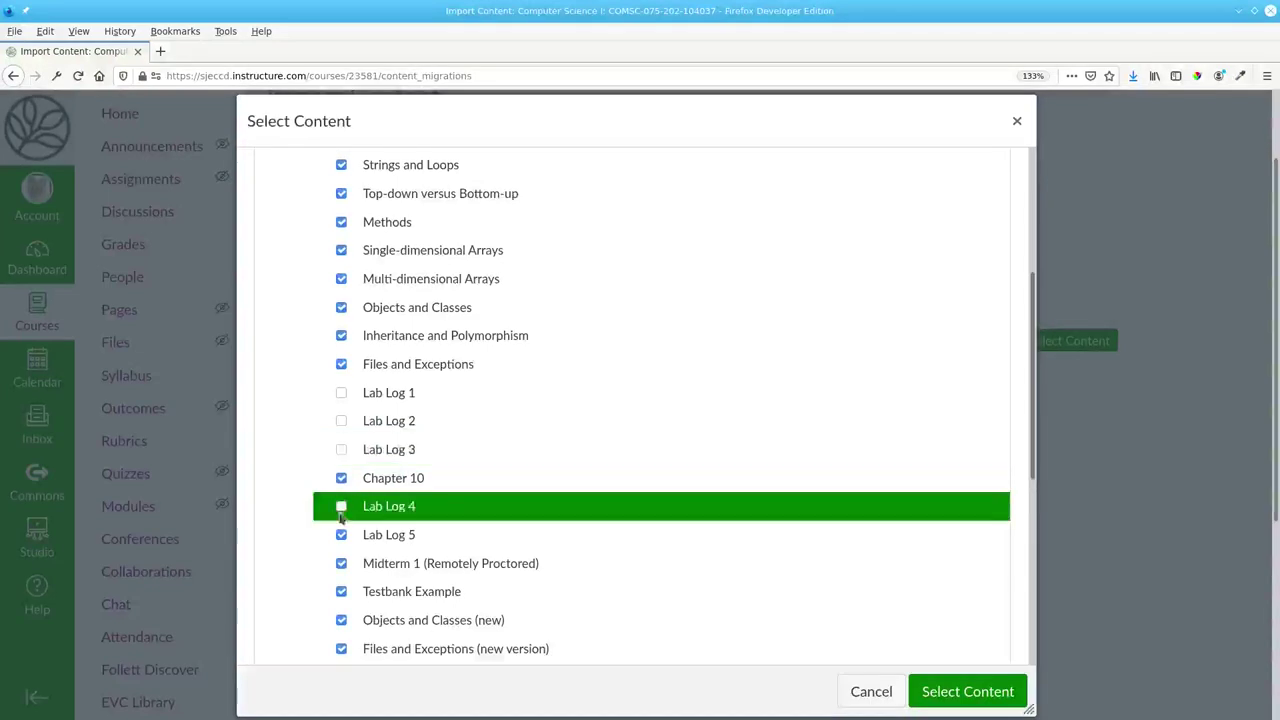
{"action": "left_click", "coordinate": [341, 536]}
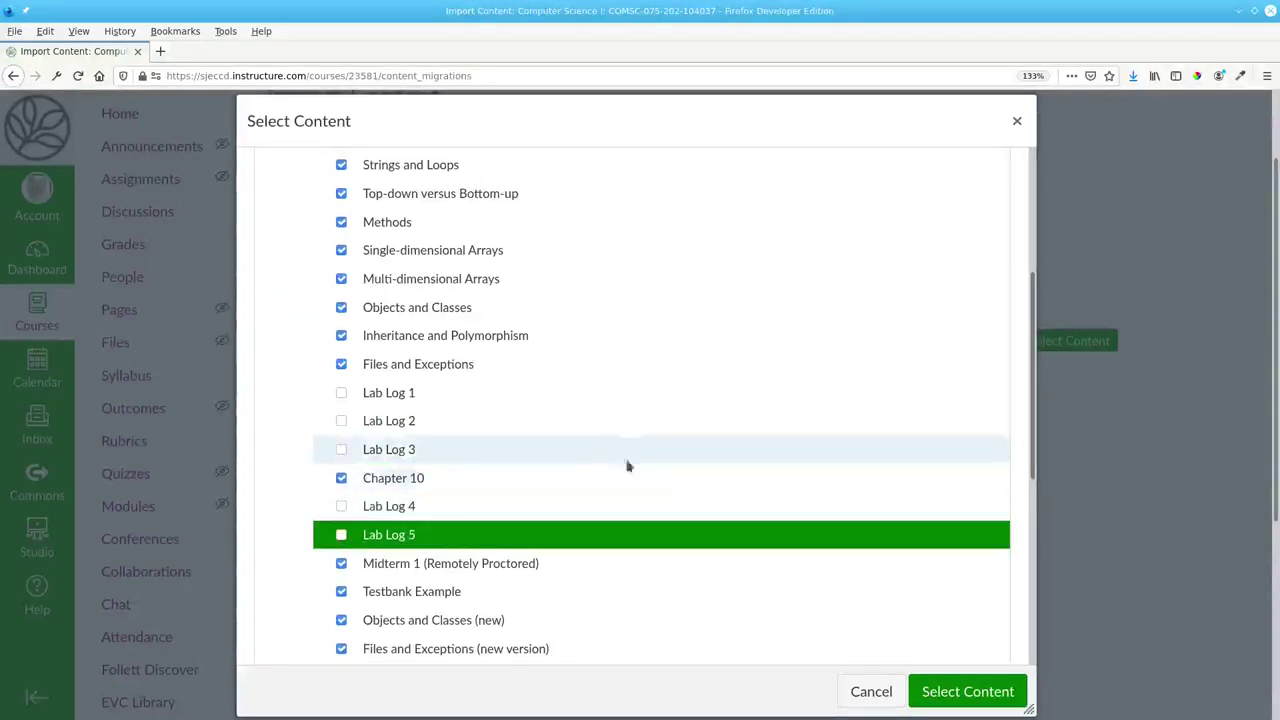
{"action": "scroll", "coordinate": [663, 403], "scroll_direction": "up", "scroll_amount": 3}
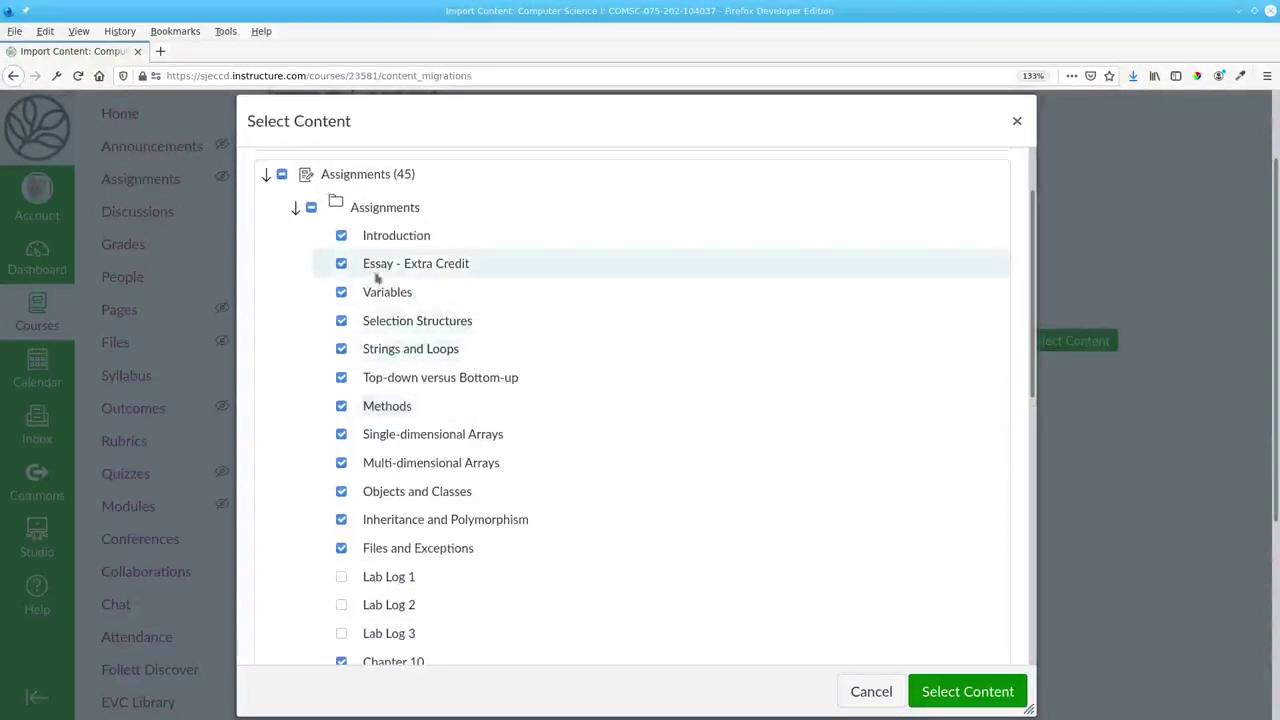
{"action": "left_click", "coordinate": [295, 209]}
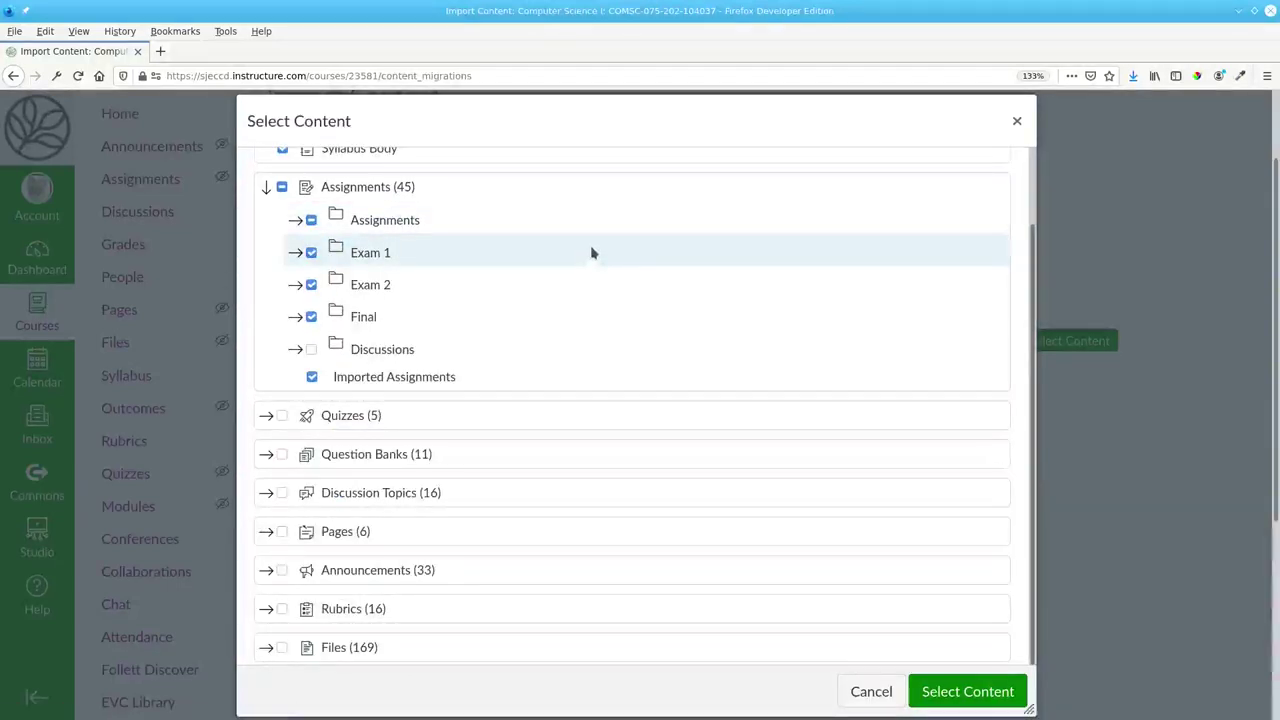
Step: Check Quizzes, Question Banks, Pages, Rubrics and Files for import
{"action": "left_click", "coordinate": [281, 416]}
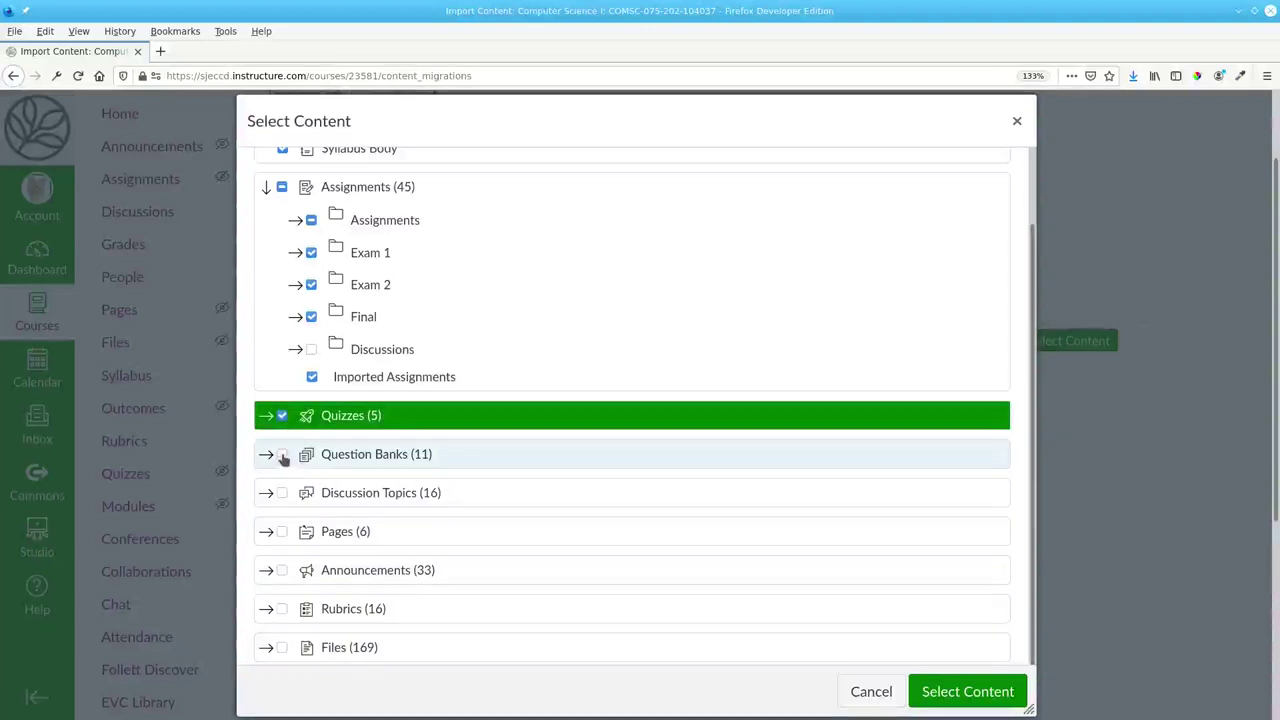
{"action": "left_click", "coordinate": [282, 455]}
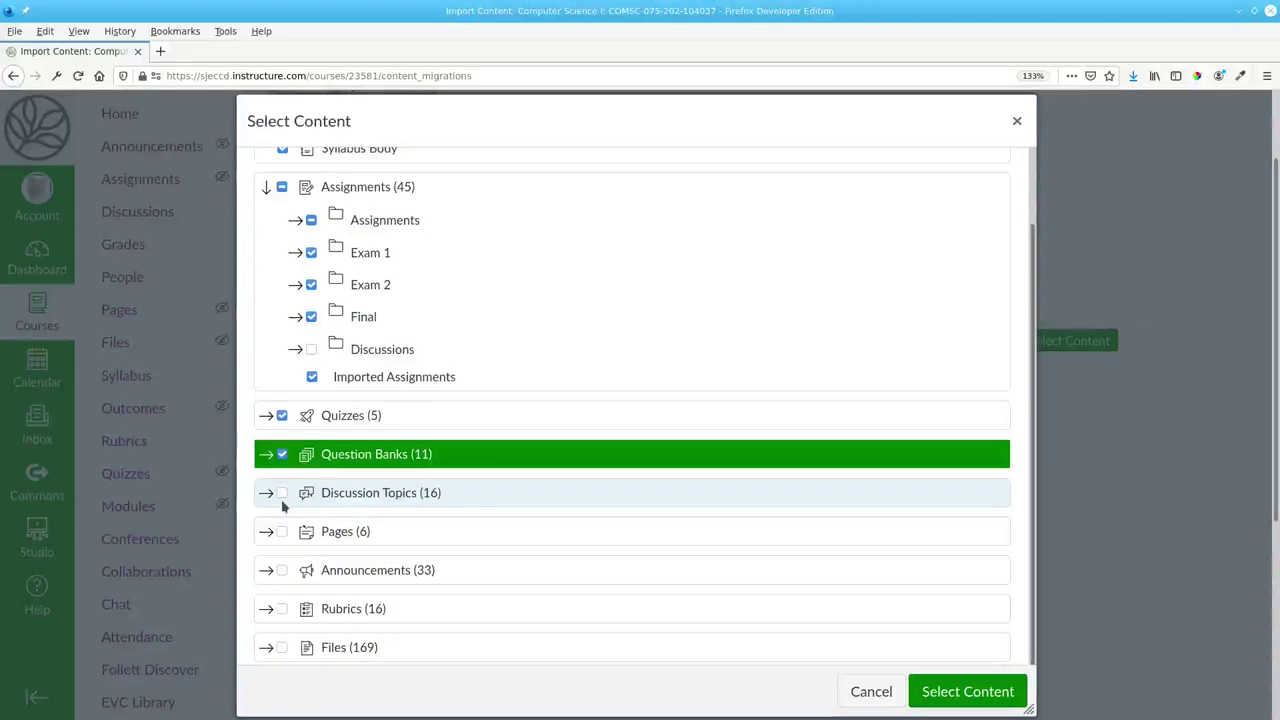
{"action": "left_click", "coordinate": [282, 533]}
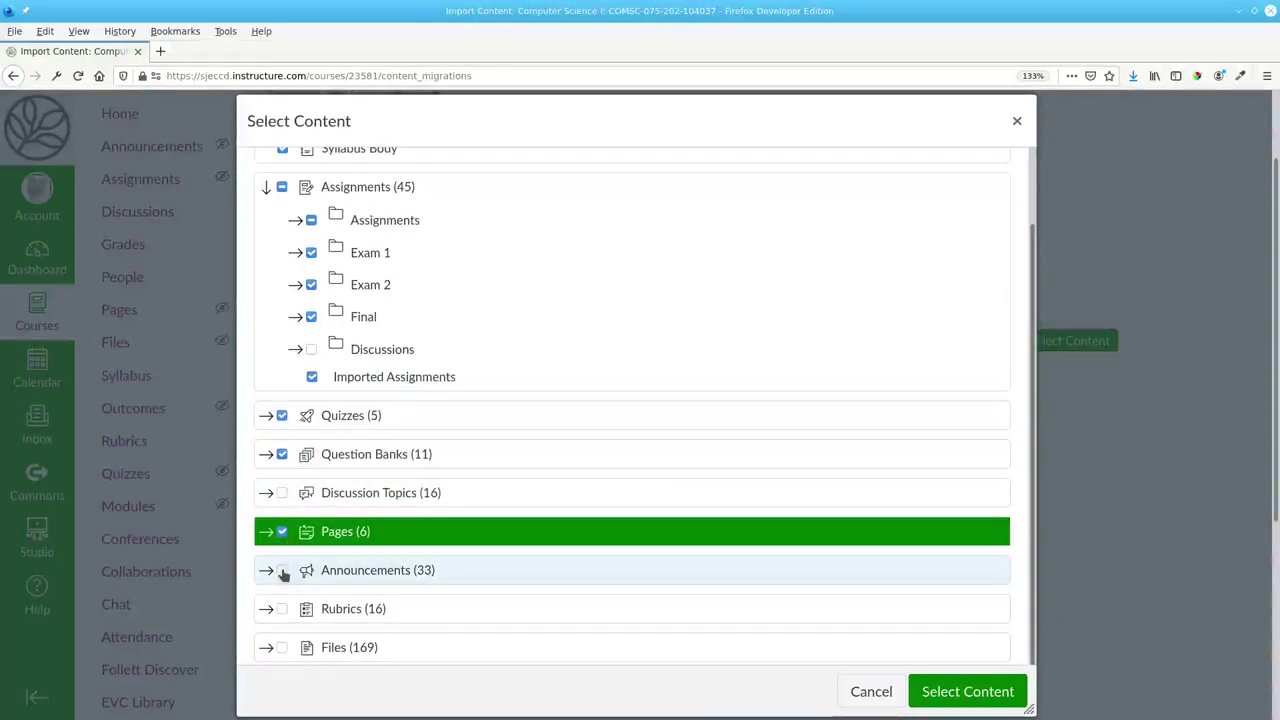
{"action": "left_click", "coordinate": [282, 610]}
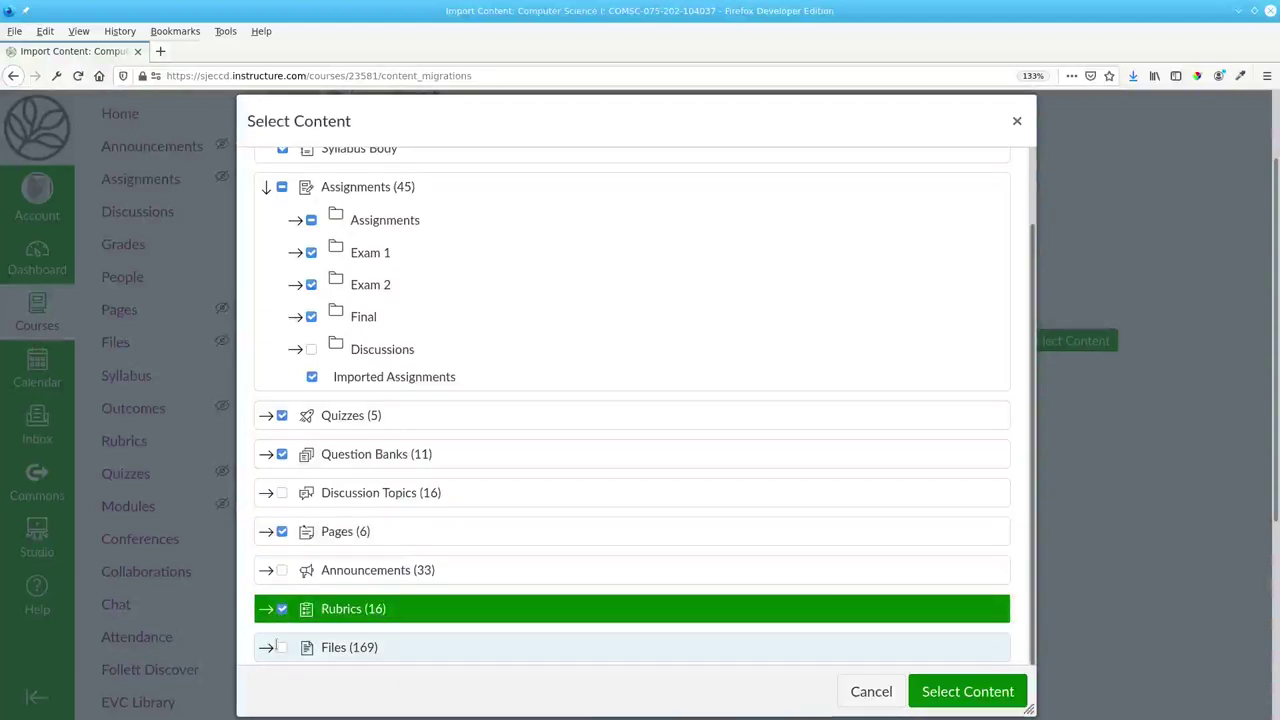
{"action": "left_click", "coordinate": [281, 648]}
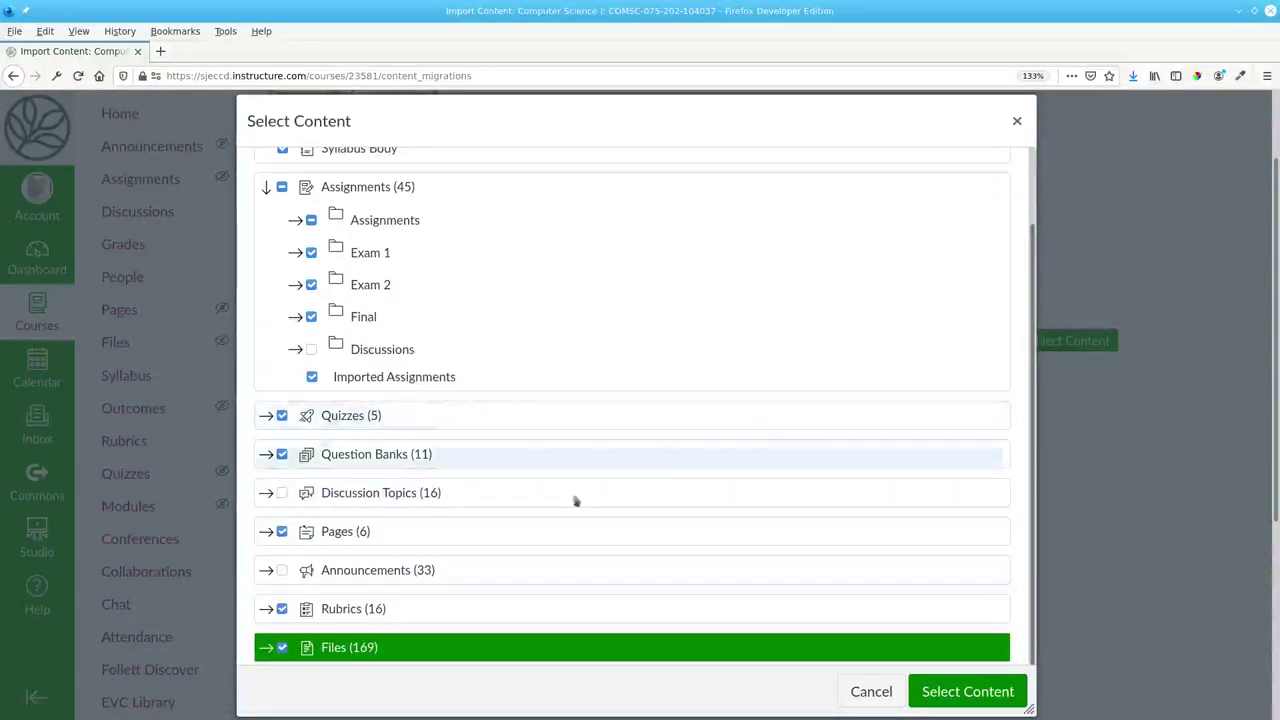
{"action": "scroll", "coordinate": [589, 497], "scroll_direction": "down", "scroll_amount": 5}
Step: Uncheck the fall_2018, comsc075_2019_11_21 and final_exam_lab_fall_2019 file folders, then confirm the content selection
{"action": "left_click", "coordinate": [265, 389]}
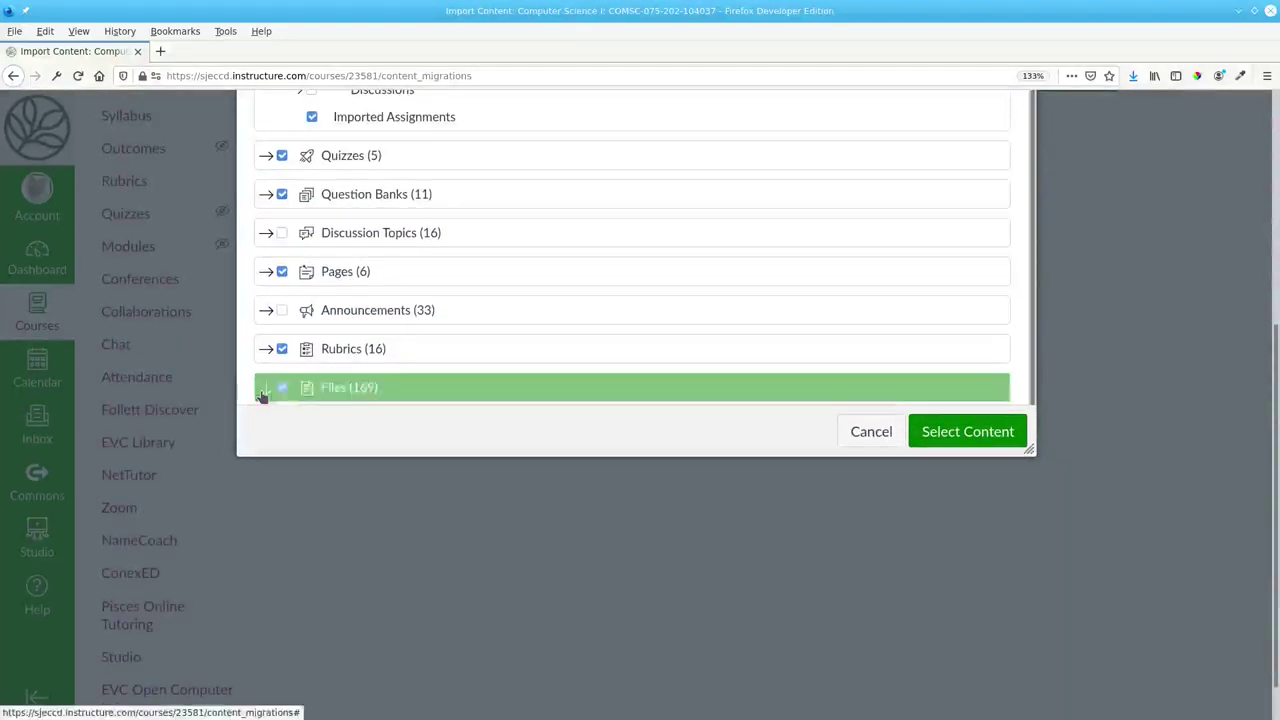
{"action": "scroll", "coordinate": [800, 354], "scroll_direction": "down", "scroll_amount": 1}
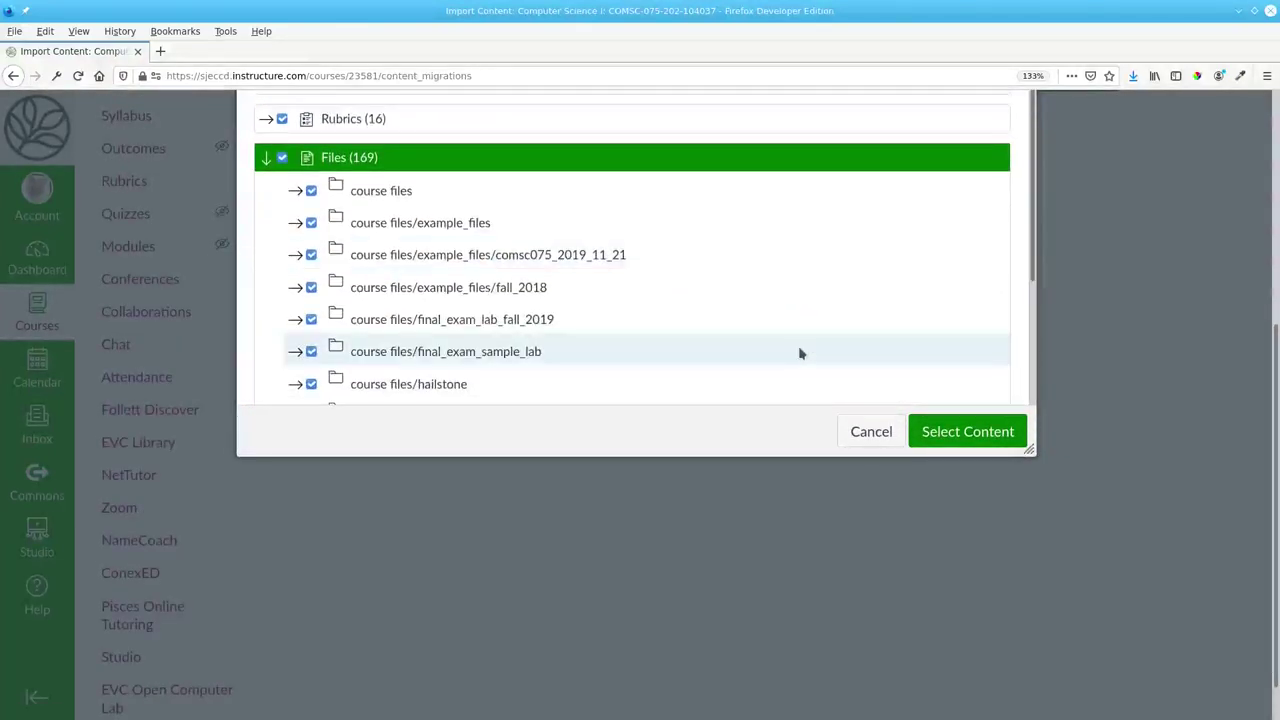
{"action": "left_click", "coordinate": [311, 288]}
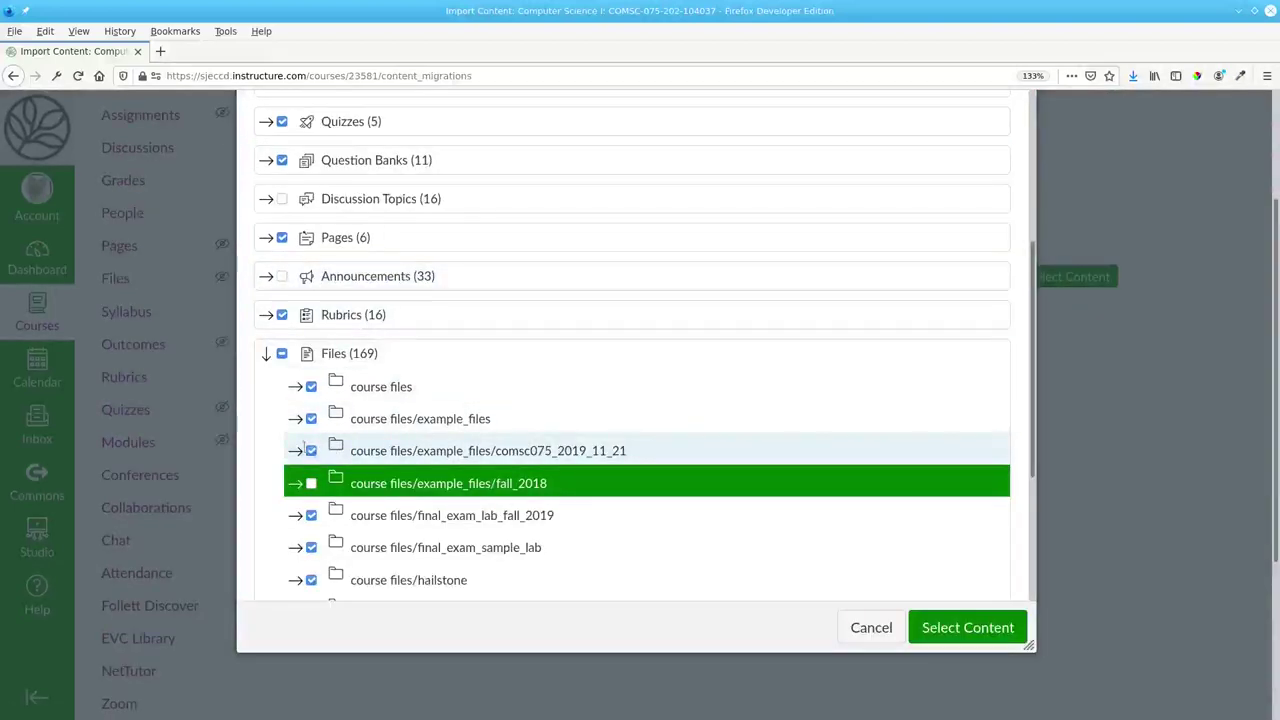
{"action": "left_click", "coordinate": [311, 451]}
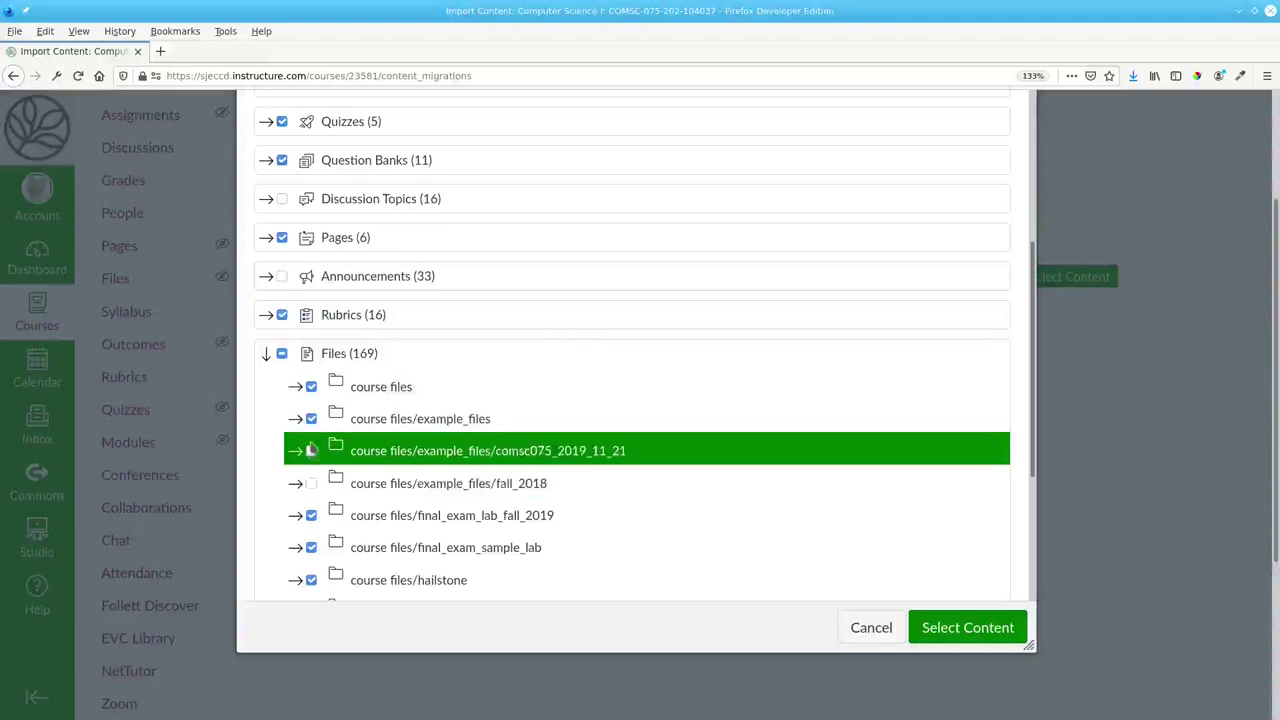
{"action": "left_click", "coordinate": [311, 518]}
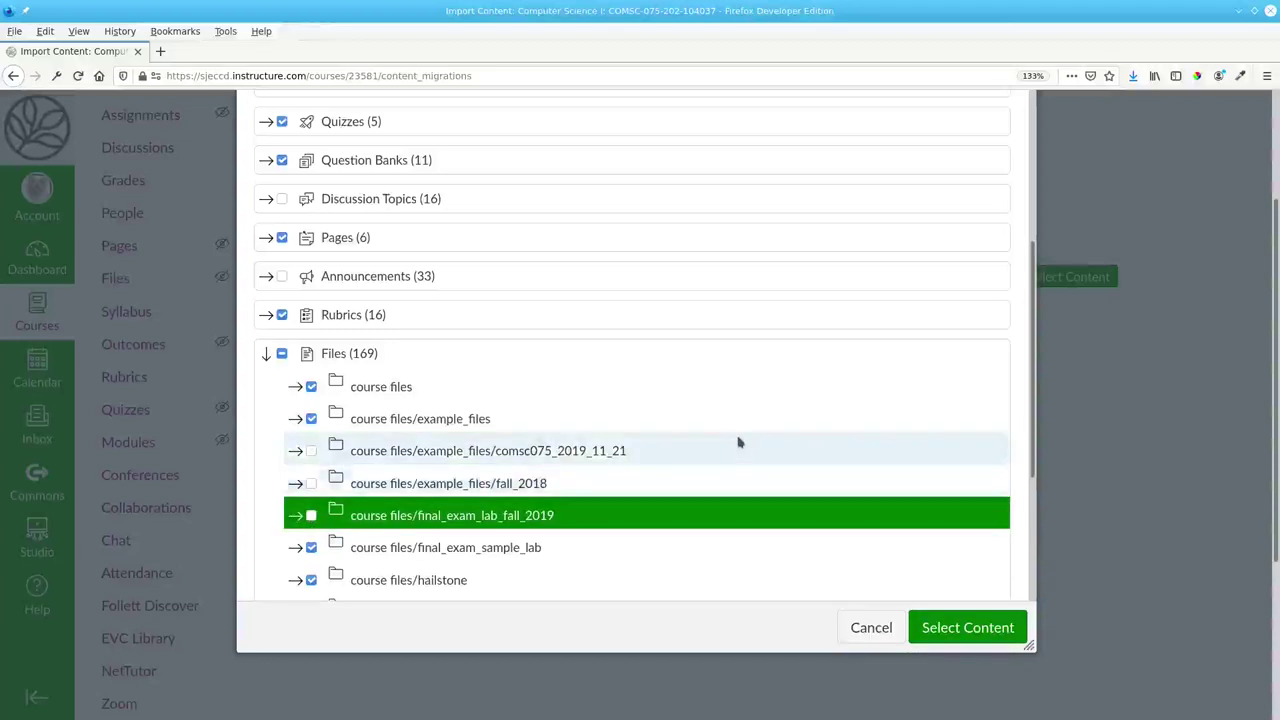
{"action": "scroll", "coordinate": [737, 442], "scroll_direction": "down", "scroll_amount": 3}
{"action": "scroll", "coordinate": [731, 445], "scroll_direction": "down", "scroll_amount": 3}
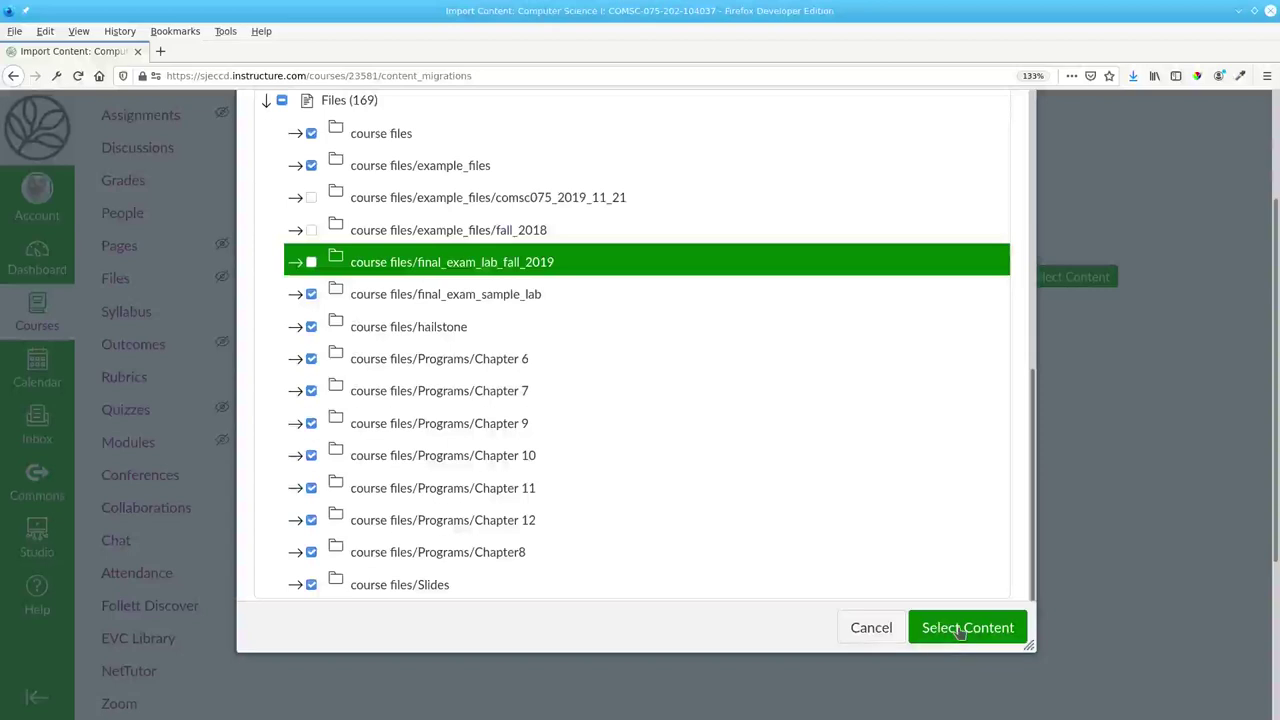
{"action": "left_click", "coordinate": [960, 628]}
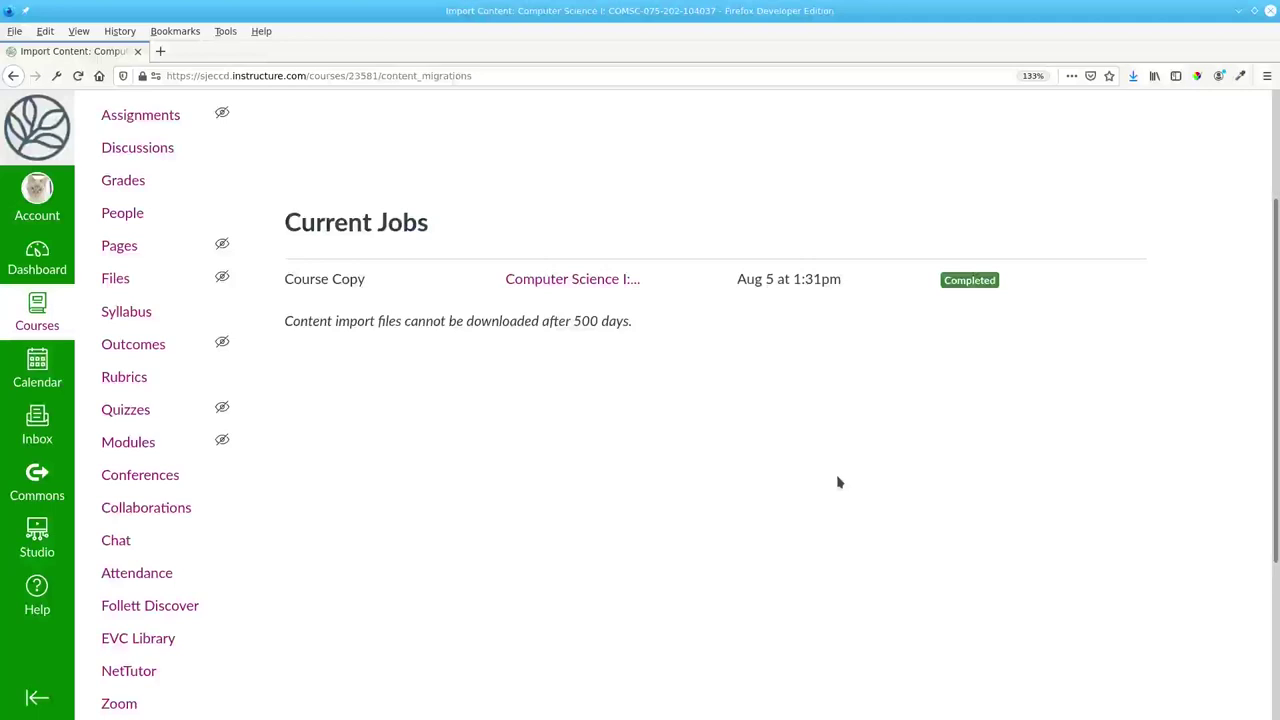
Step: Wait until the Course Copy job shows Completed under Current Jobs
{"action": "scroll", "coordinate": [839, 482], "scroll_direction": "up", "scroll_amount": 3}
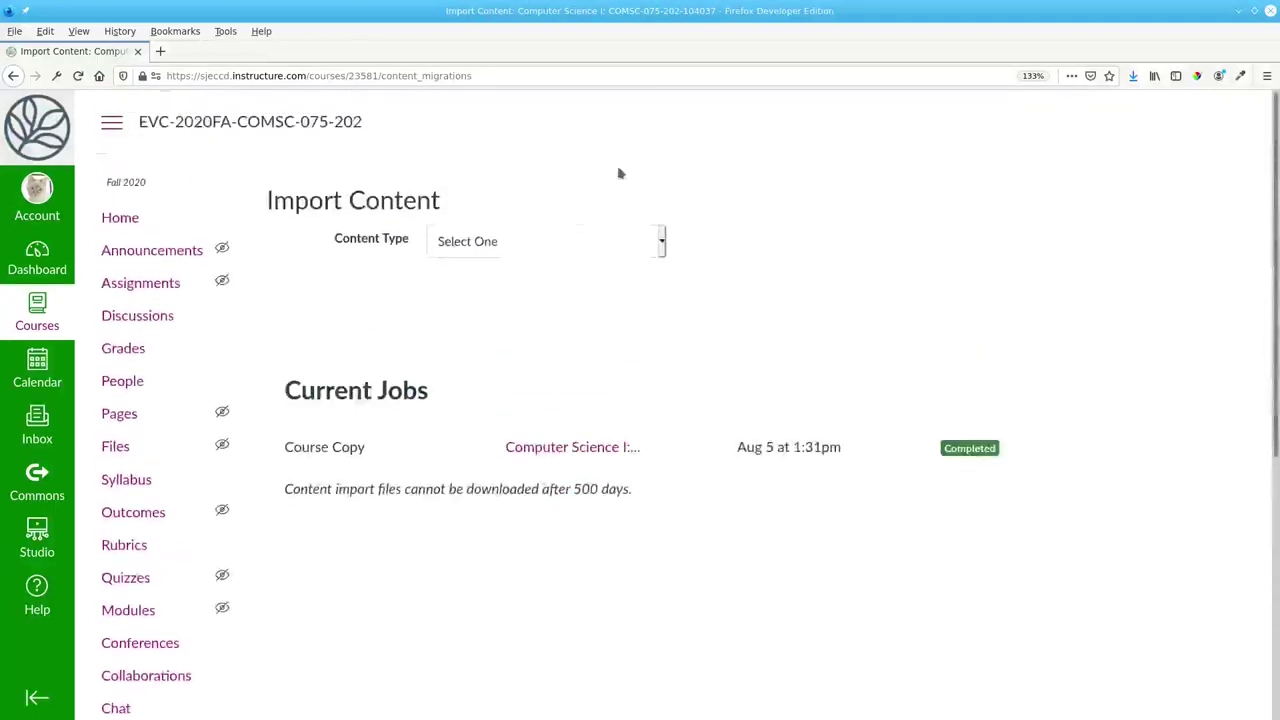
Step: Go to the EVC-2020FA-COMSC-075-202 course Home page
{"action": "left_click", "coordinate": [120, 220]}
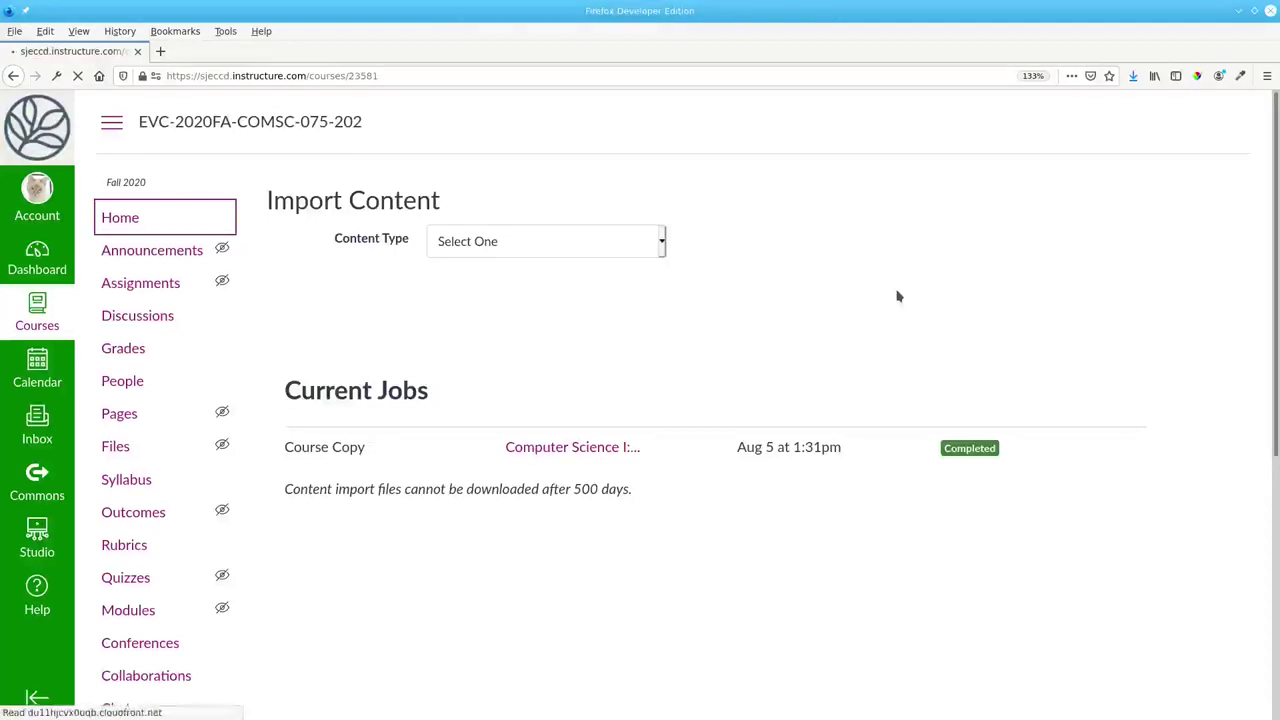